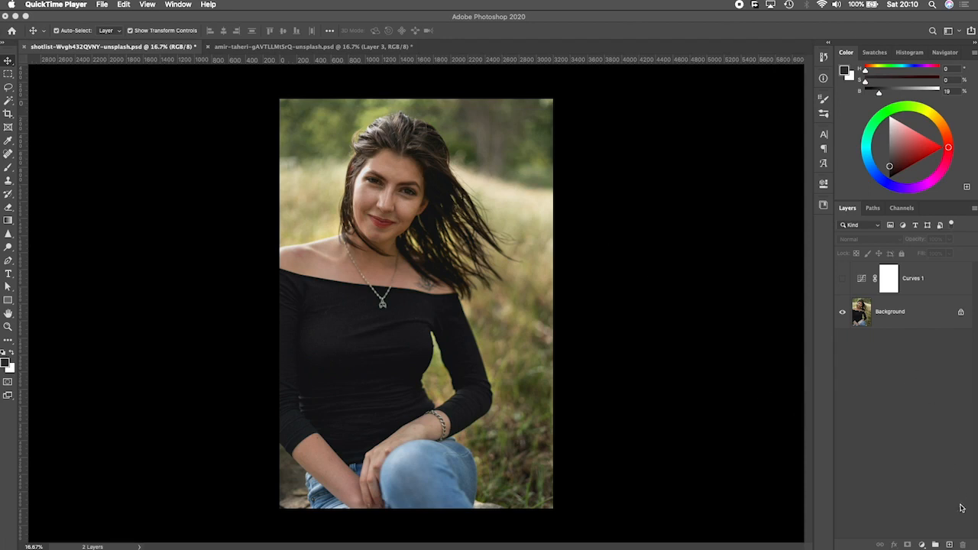
- Add a new Curves adjustment layer above the Background and delete the old hidden Curves 1 layer
left_click(923, 545)
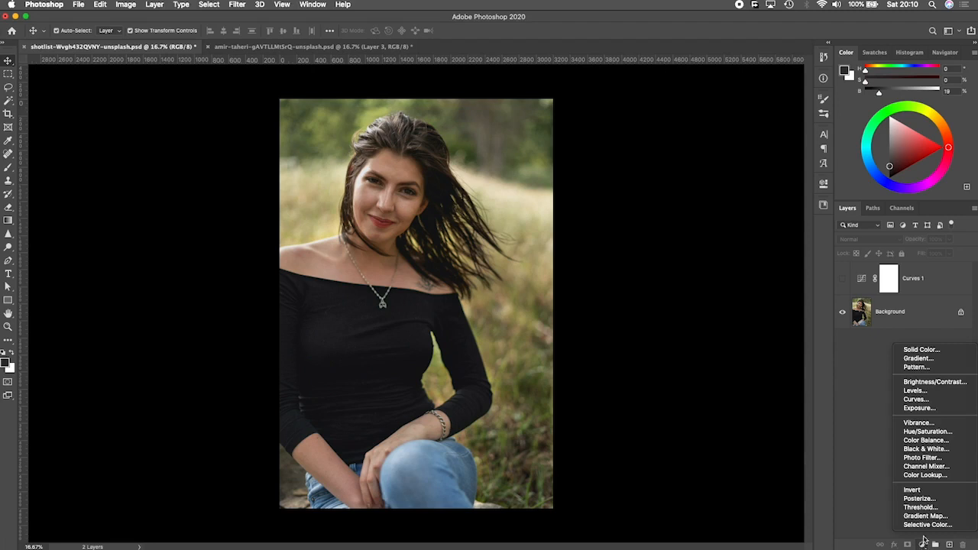
left_click(917, 399)
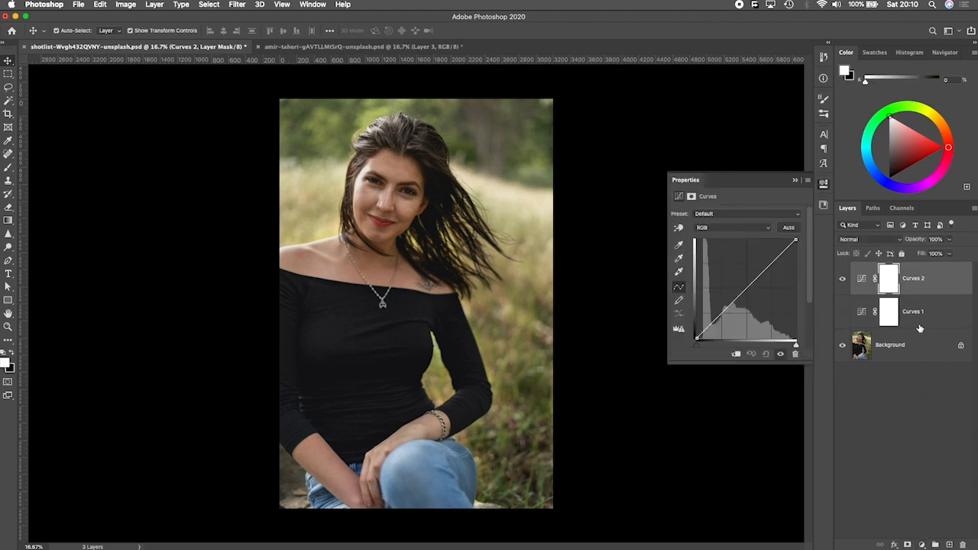
left_click_drag(911, 313, 963, 544)
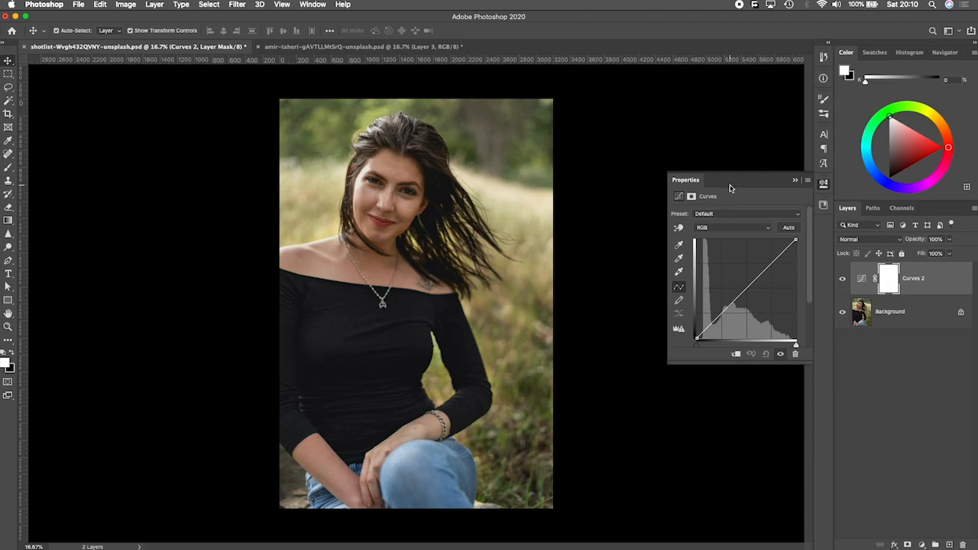
- Try the default automatic correction on the Curves adjustment and undo it
left_click(824, 183)
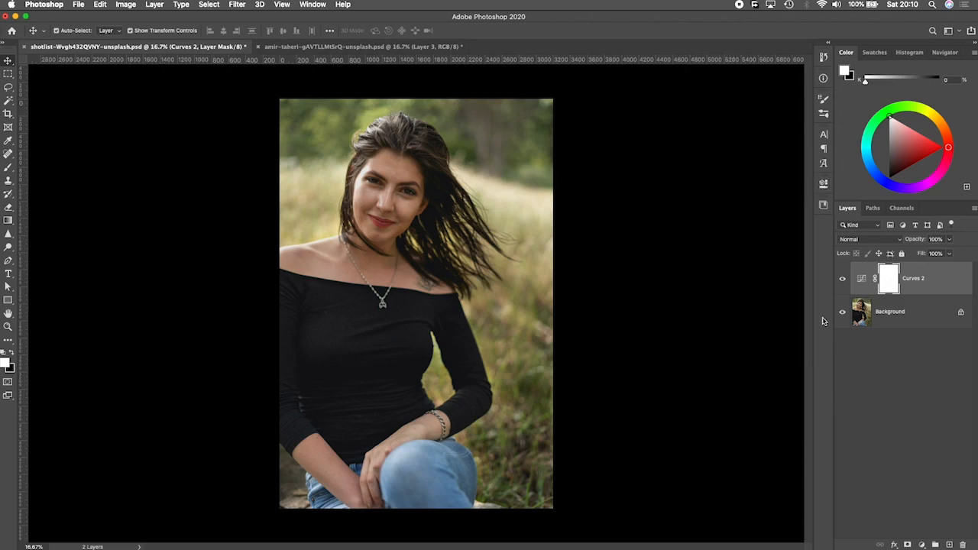
left_click(863, 280)
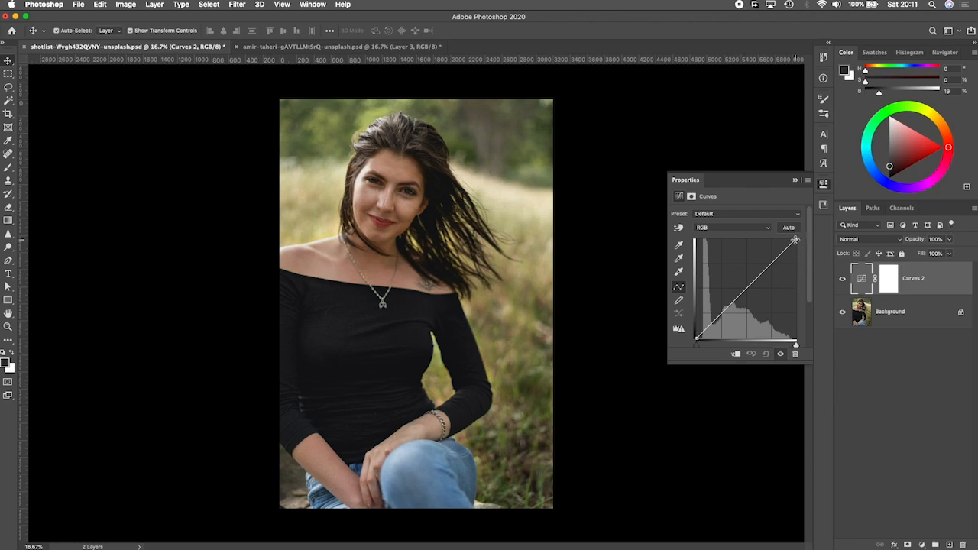
mouse_move(795, 240)
left_mouse_down()
mouse_move(764, 239)
mouse_move(795, 240)
left_mouse_up()
mouse_move(697, 338)
left_mouse_down()
mouse_move(716, 338)
mouse_move(692, 338)
left_mouse_up()
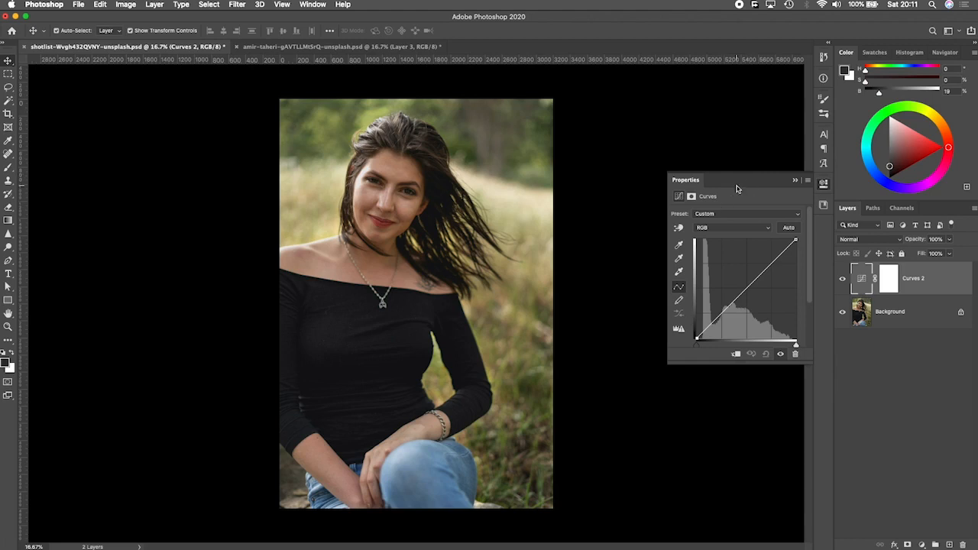
left_click(788, 228)
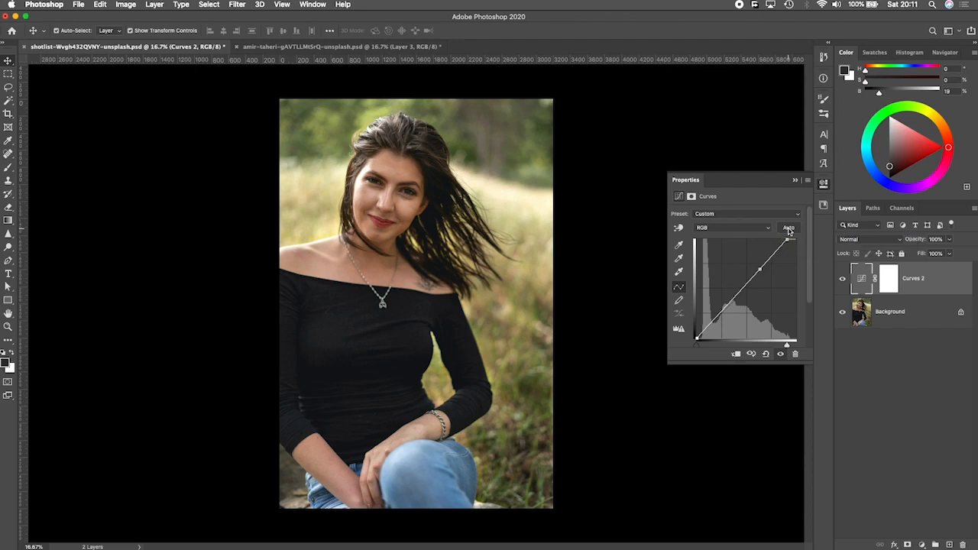
key("super+z")
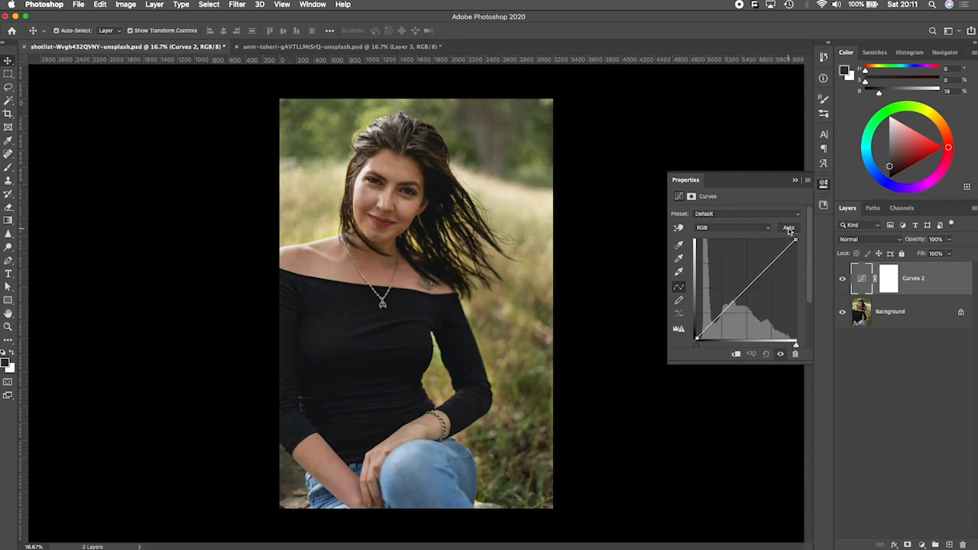
- Apply auto color correction to the Curves adjustment with the Find Dark & Light Colors algorithm and Snap Neutral Midtones enabled
left_click(789, 230, "alt")
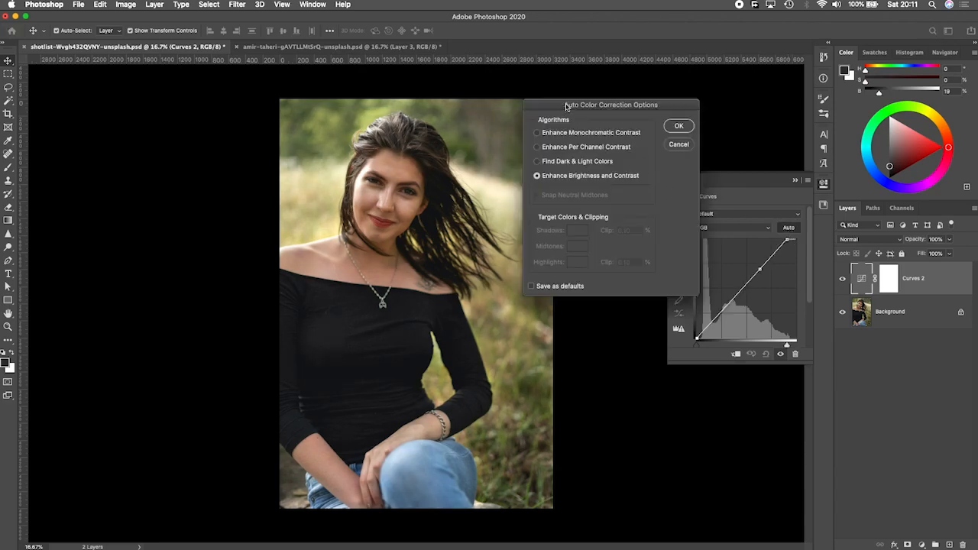
left_click_drag(568, 106, 545, 153)
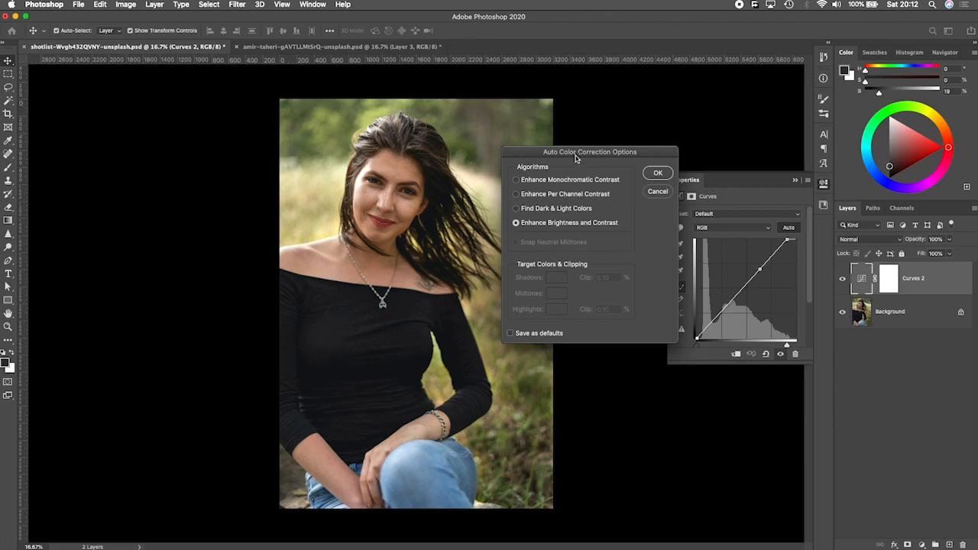
left_click_drag(576, 158, 545, 174)
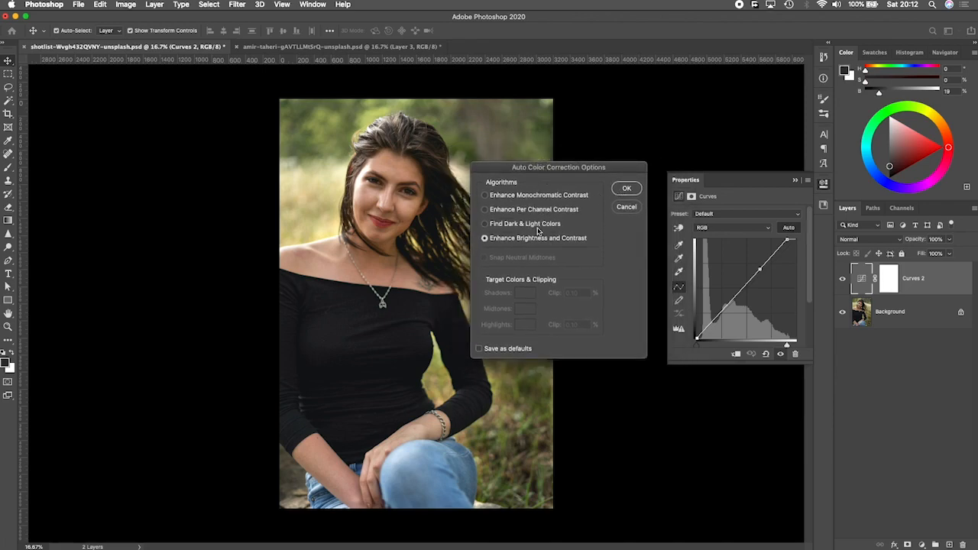
left_click(485, 225)
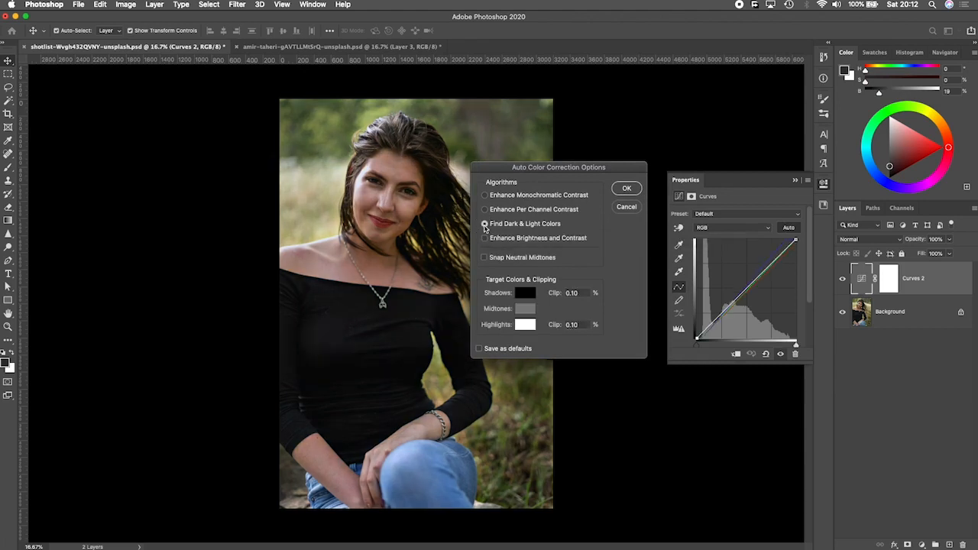
left_click(486, 239)
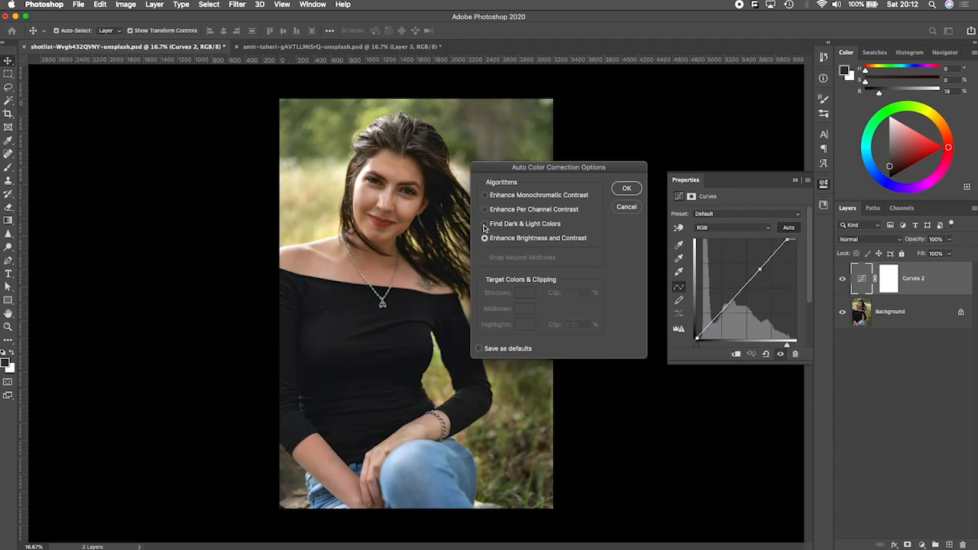
left_click(484, 224)
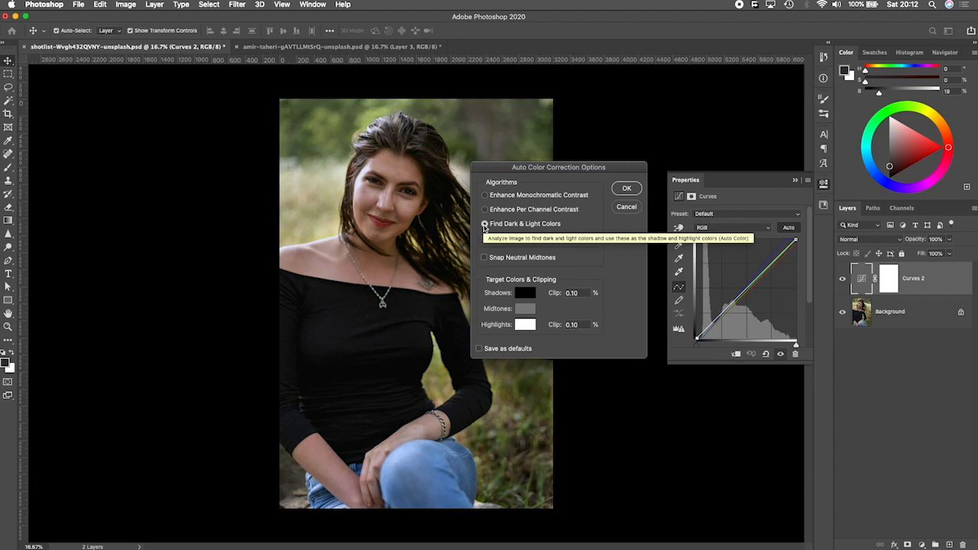
left_click_drag(524, 167, 565, 163)
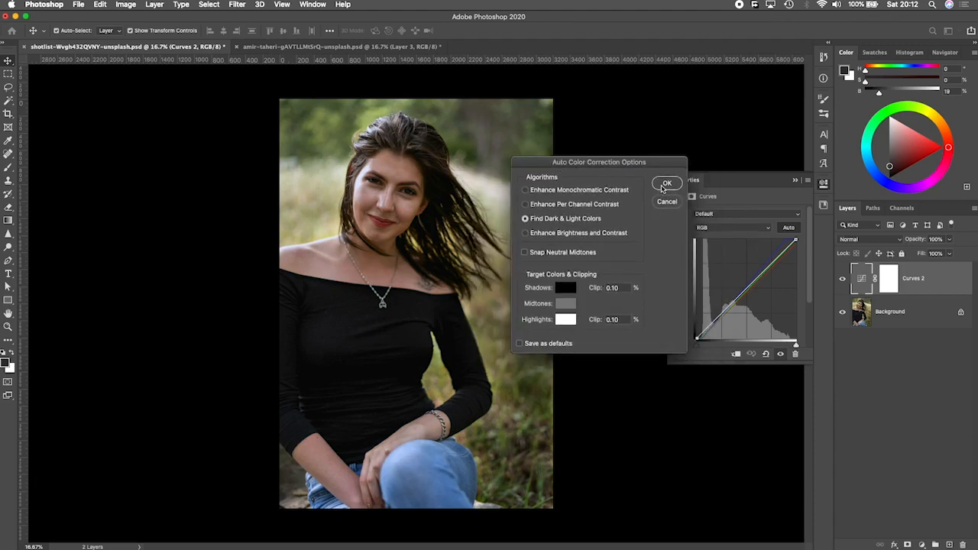
left_click(525, 253)
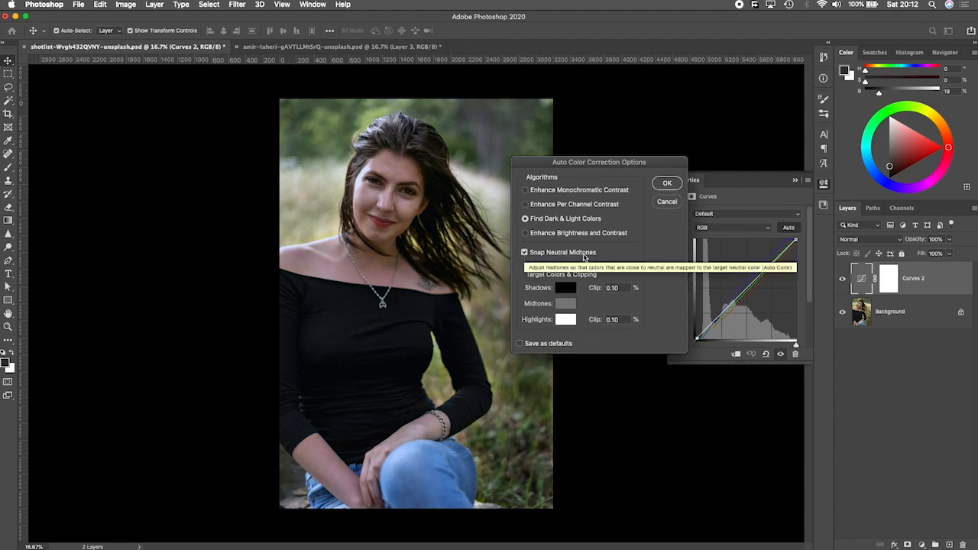
left_click(667, 183)
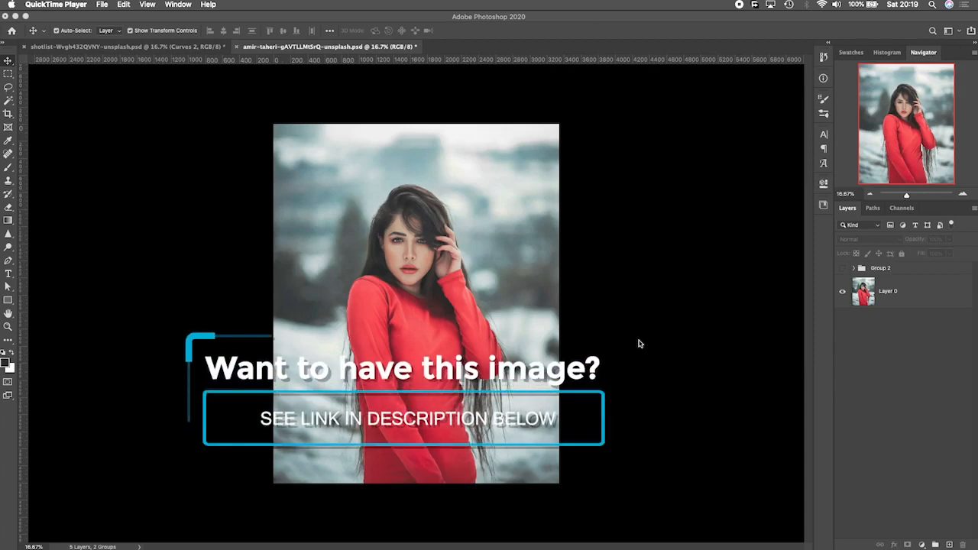
- Add a Curves adjustment layer to the red-dress portrait and auto-correct it with the Find Dark & Light Colors algorithm
left_click(923, 544)
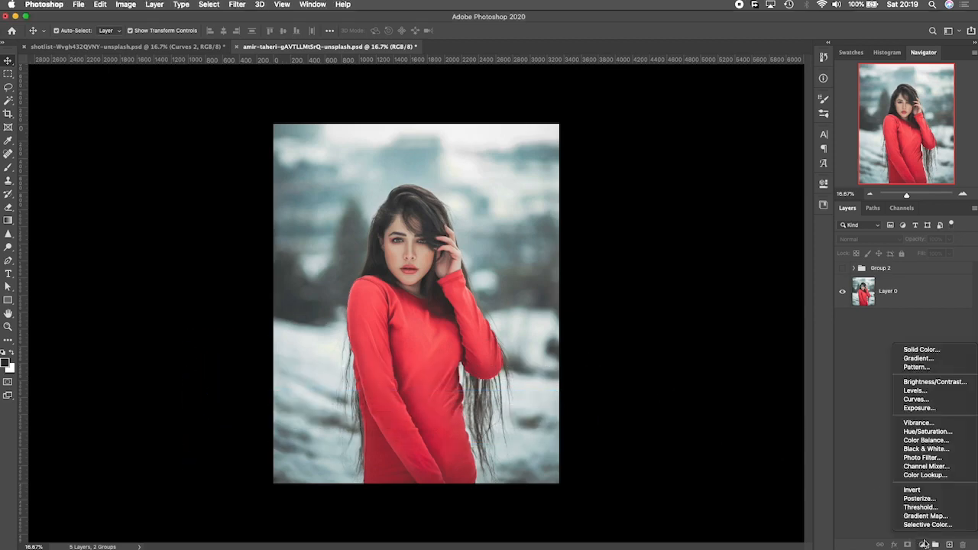
left_click(910, 403)
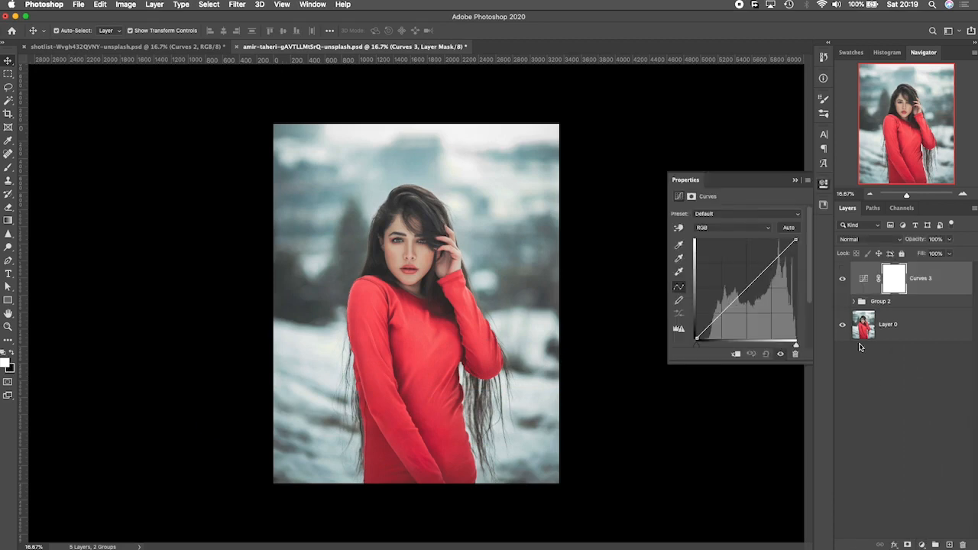
left_click(789, 229, "alt")
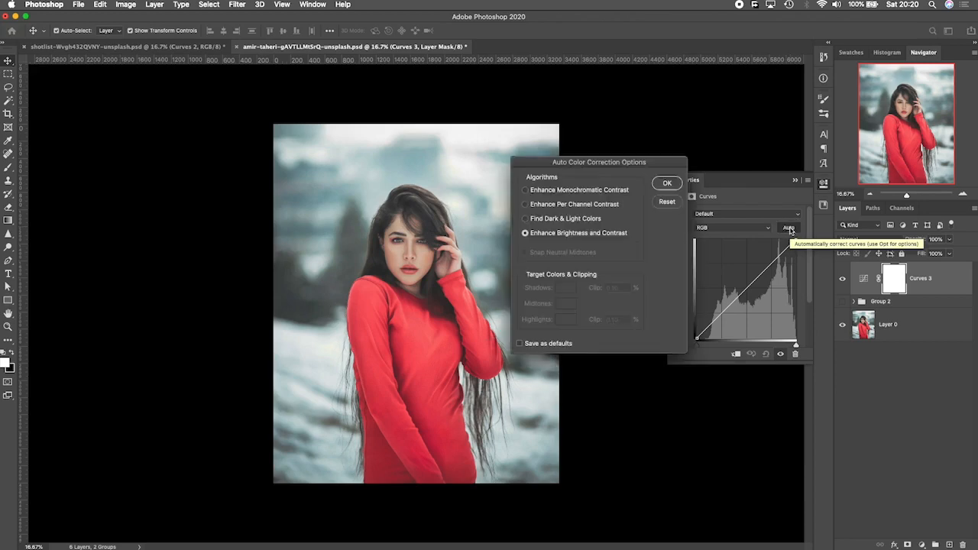
left_click_drag(569, 163, 575, 117)
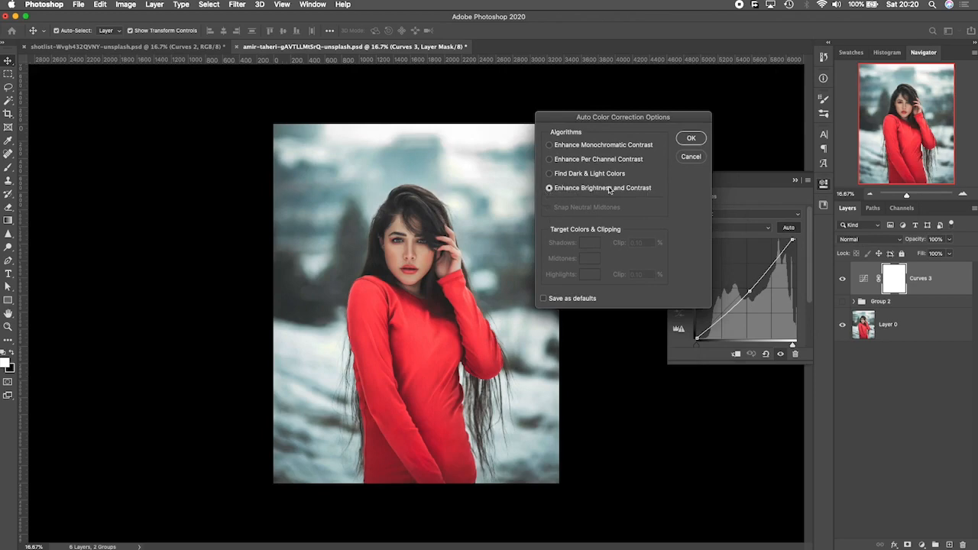
left_click(550, 174)
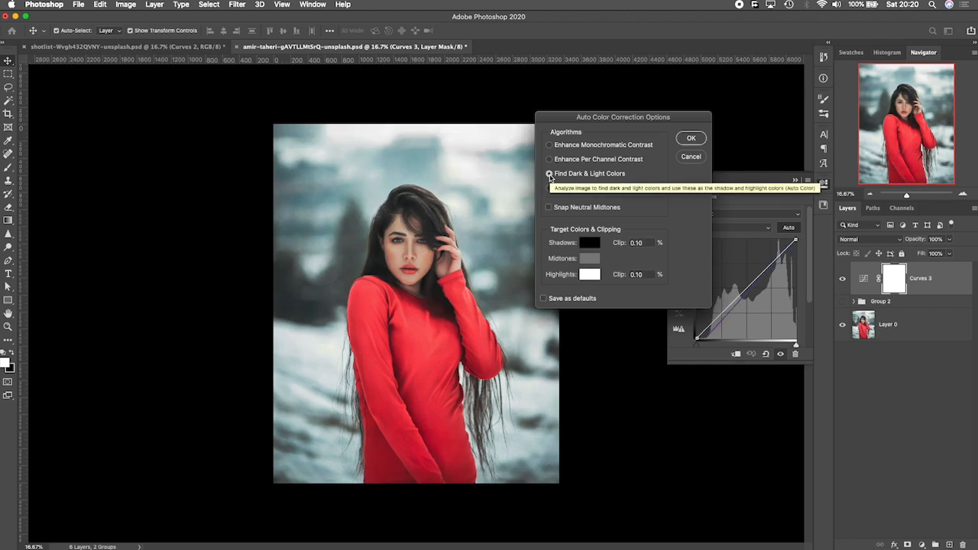
left_click(550, 189)
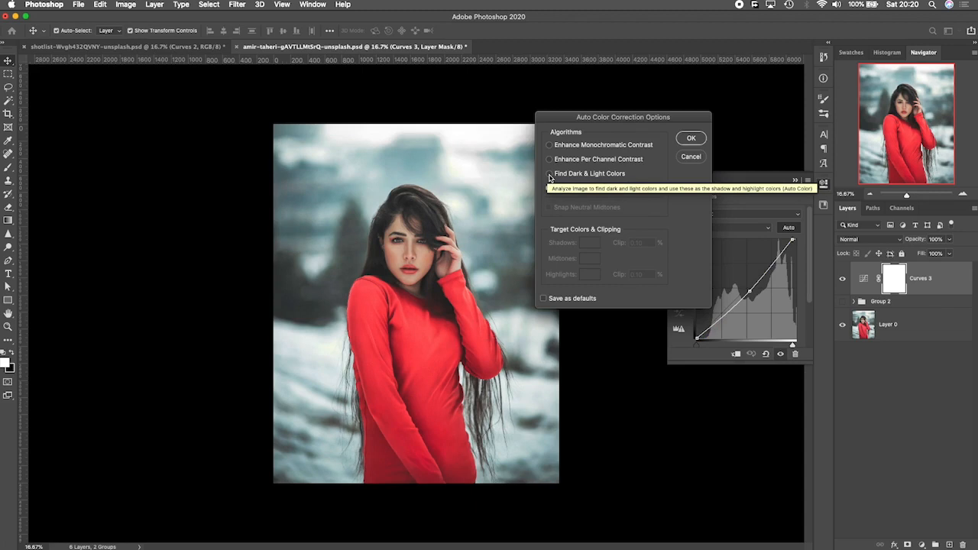
left_click(550, 174)
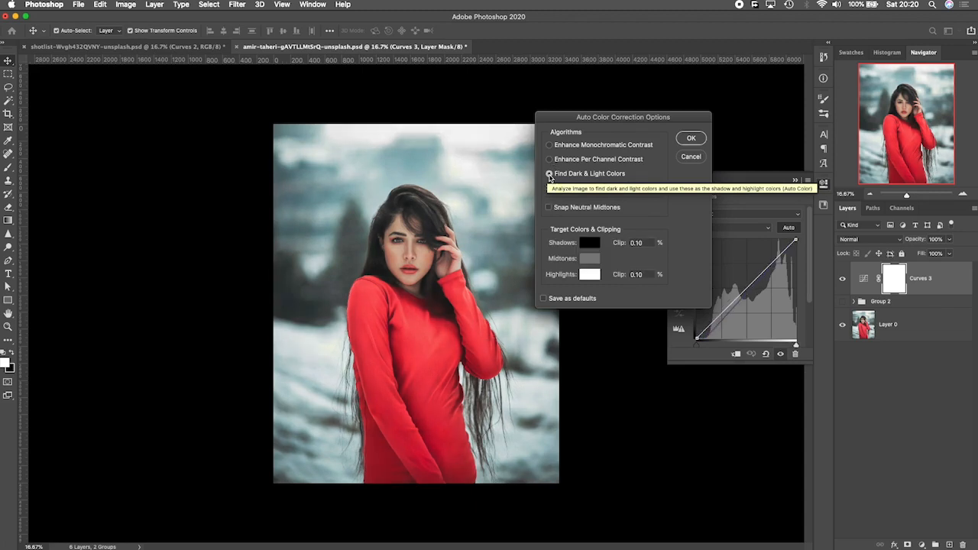
left_click(691, 139)
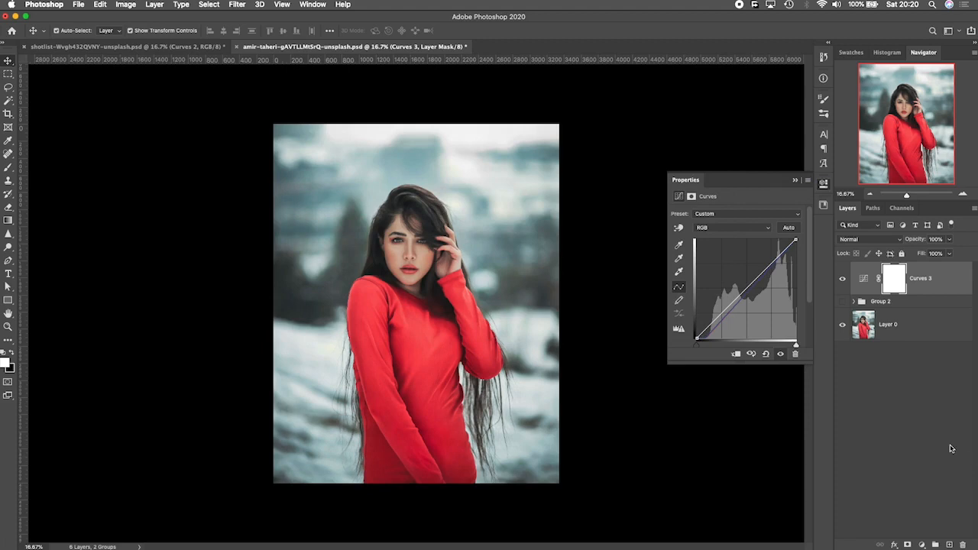
- Add a second Curves adjustment layer above the auto-corrected one
left_click(949, 545)
left_click_drag(921, 281, 963, 545)
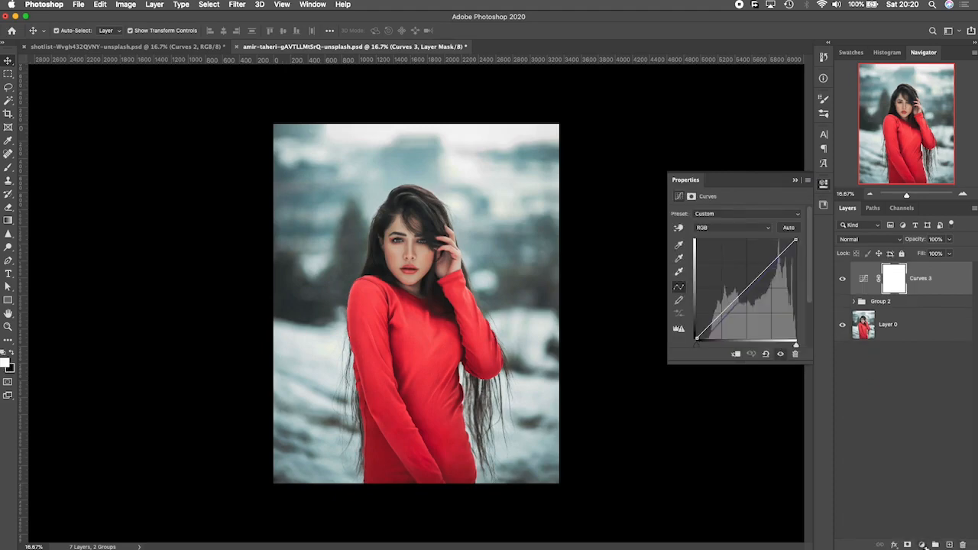
left_click(923, 545)
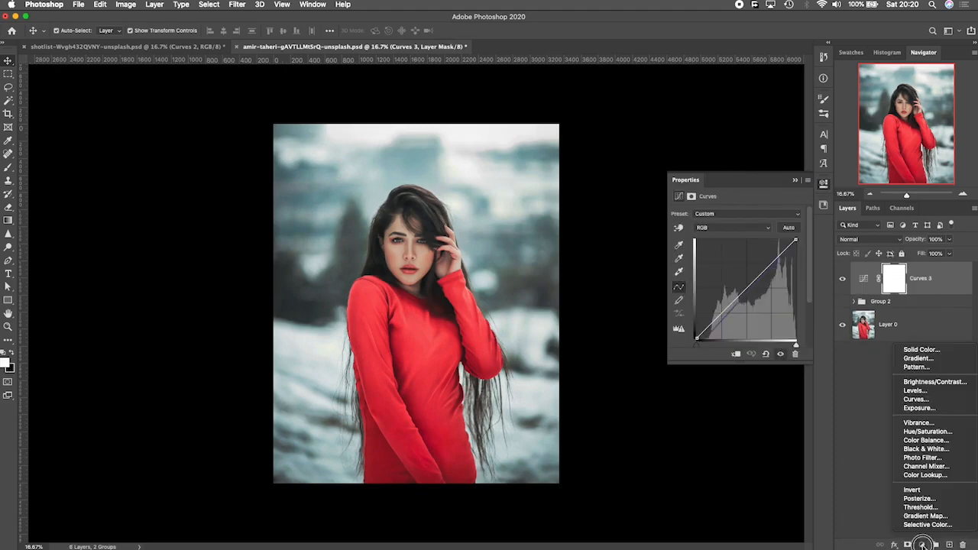
left_click(921, 403)
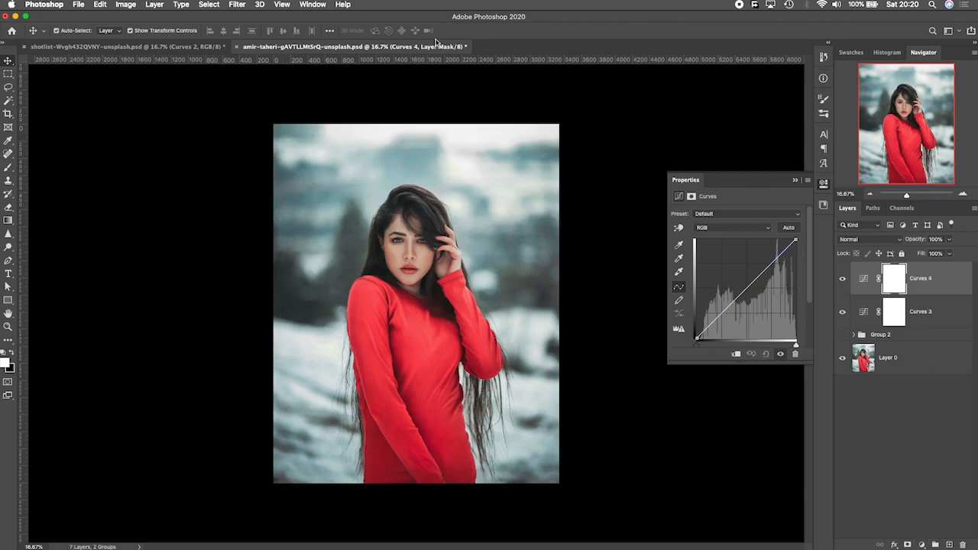
- Show the Color panel and place it beside the Properties panel
left_click(312, 6)
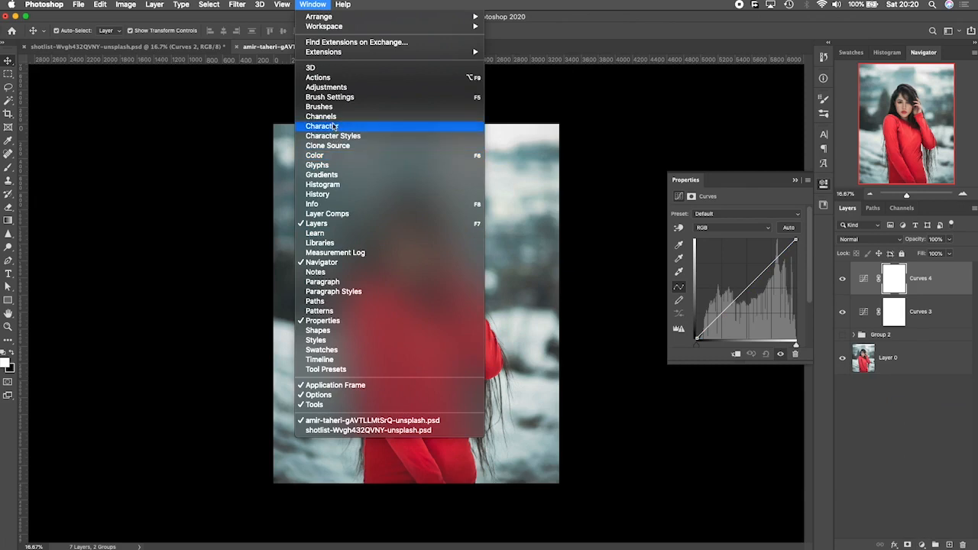
left_click(315, 155)
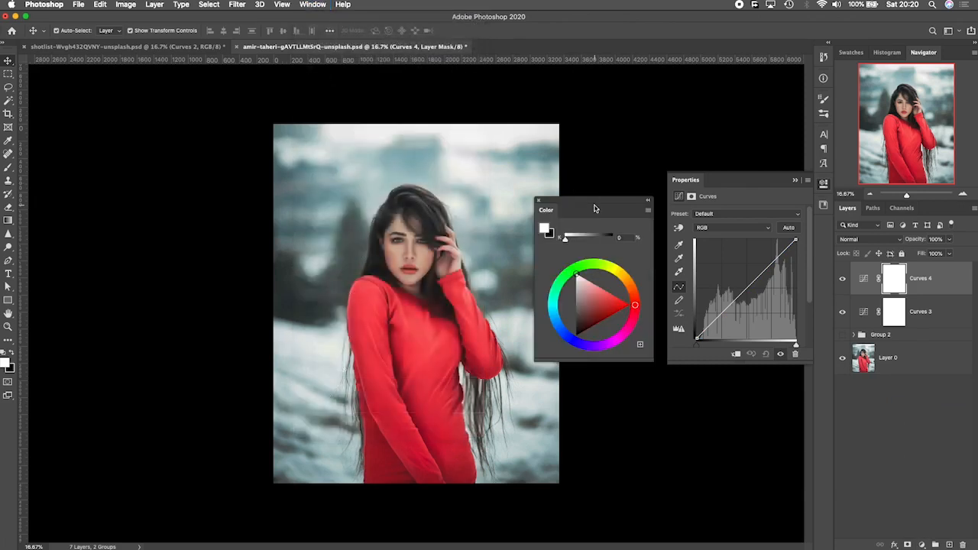
left_click(591, 191)
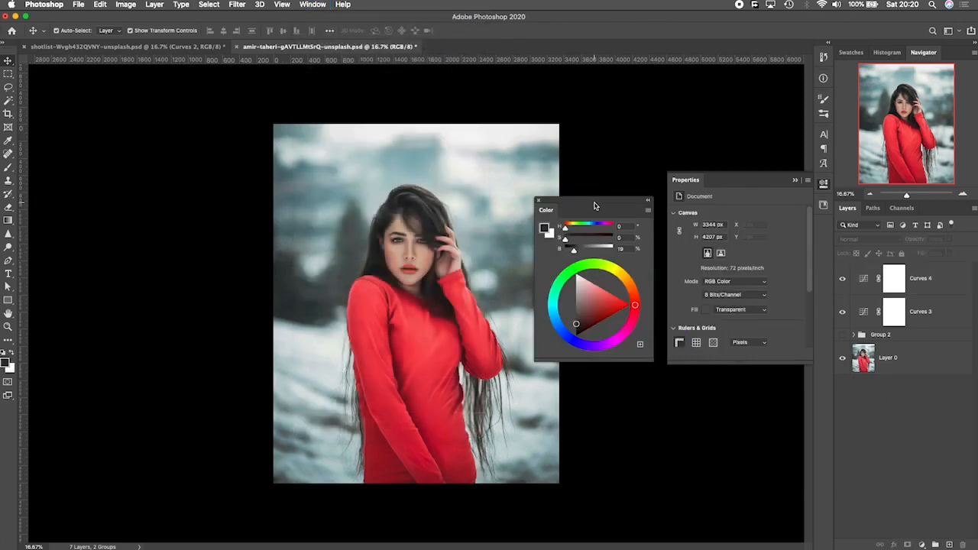
left_click_drag(593, 204, 596, 187)
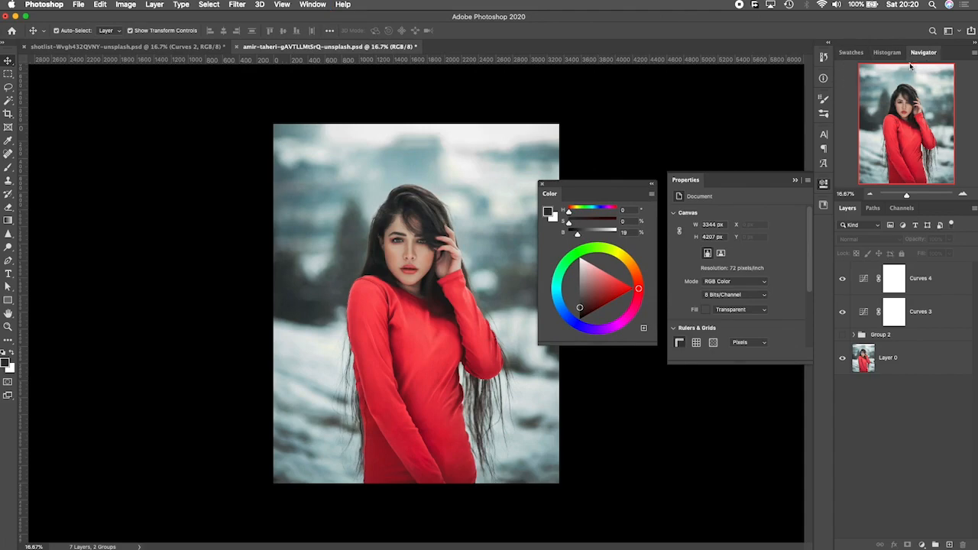
left_click(310, 6)
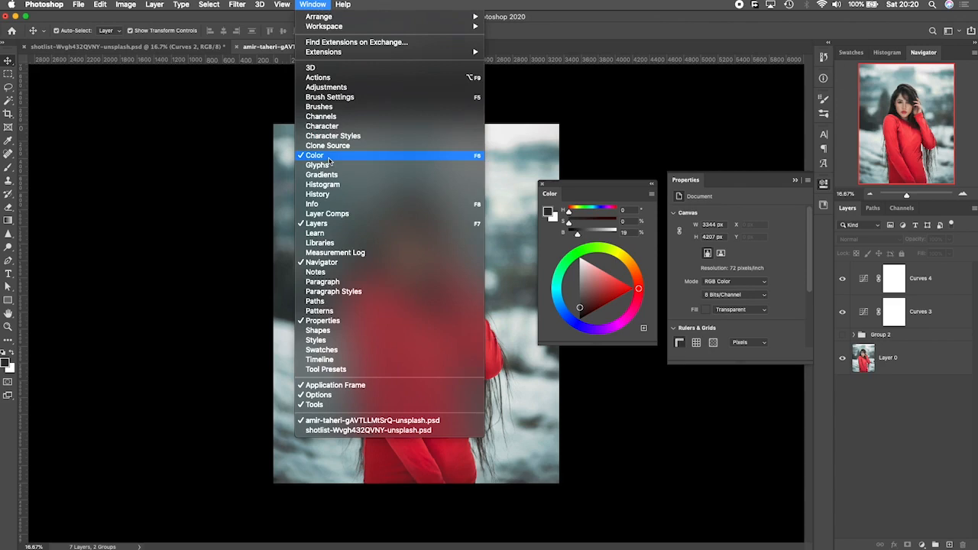
left_click(597, 191)
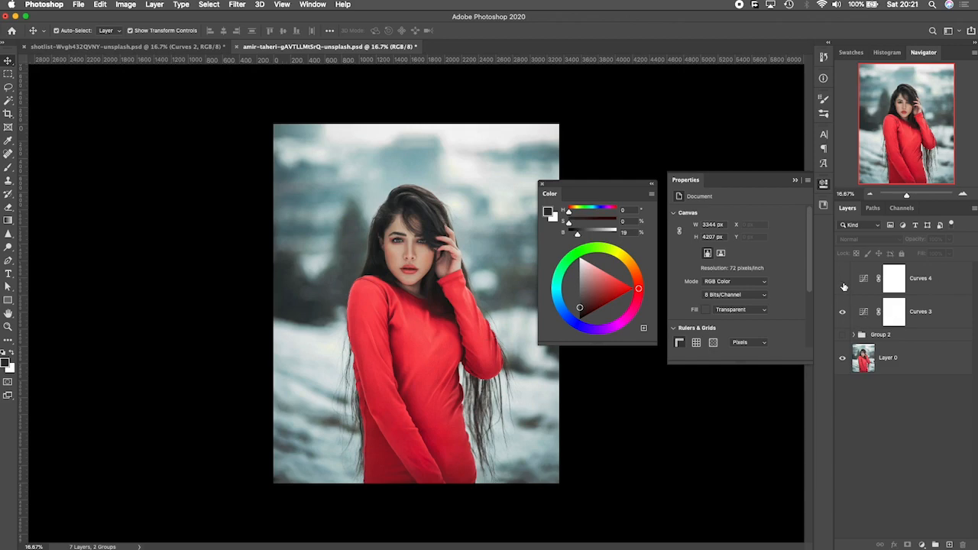
- Toggle the visibility of the auto-corrected Curves 3 layer to compare before and after, and leave it hidden
left_click(843, 313)
left_click(843, 313)
left_click(844, 312)
left_click(843, 312)
left_click(843, 313)
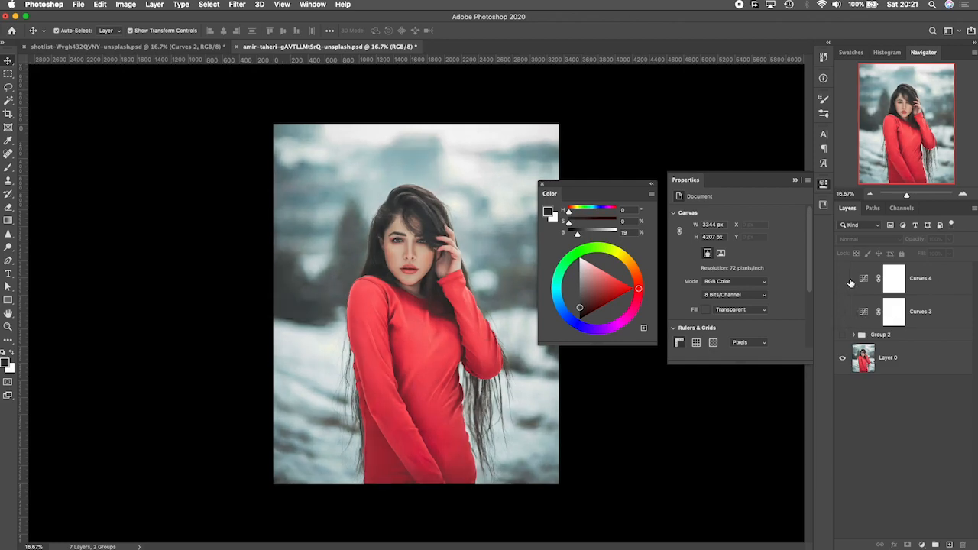
- Darken the shadows on the Curves 4 layer by moving the RGB curve's black point inward to the histogram's start
left_click(912, 284)
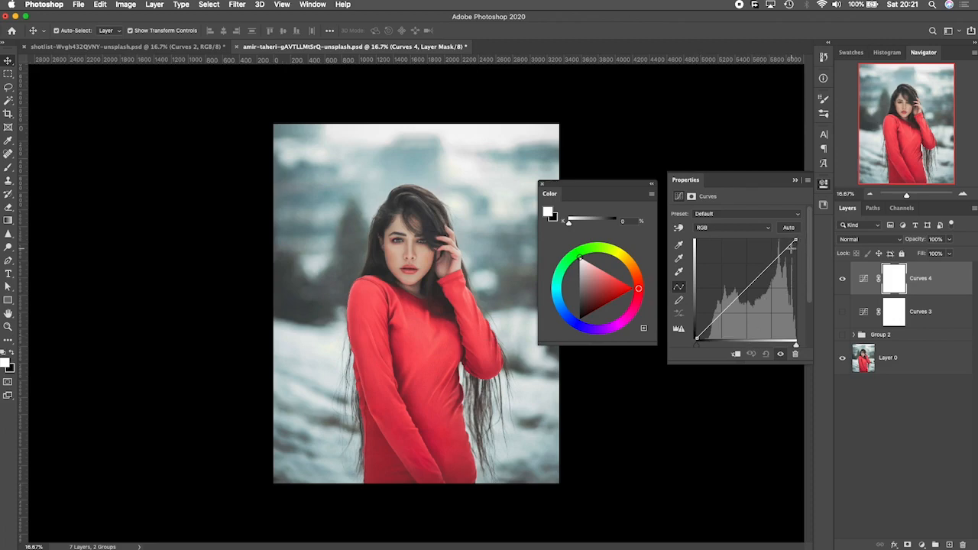
mouse_move(795, 240)
left_mouse_down()
mouse_move(777, 240)
mouse_move(791, 228)
mouse_move(797, 240)
left_mouse_up()
mouse_move(698, 340)
left_mouse_down()
mouse_move(722, 339)
mouse_move(696, 339)
left_mouse_up()
left_click(697, 339)
left_click_drag(697, 338, 711, 340)
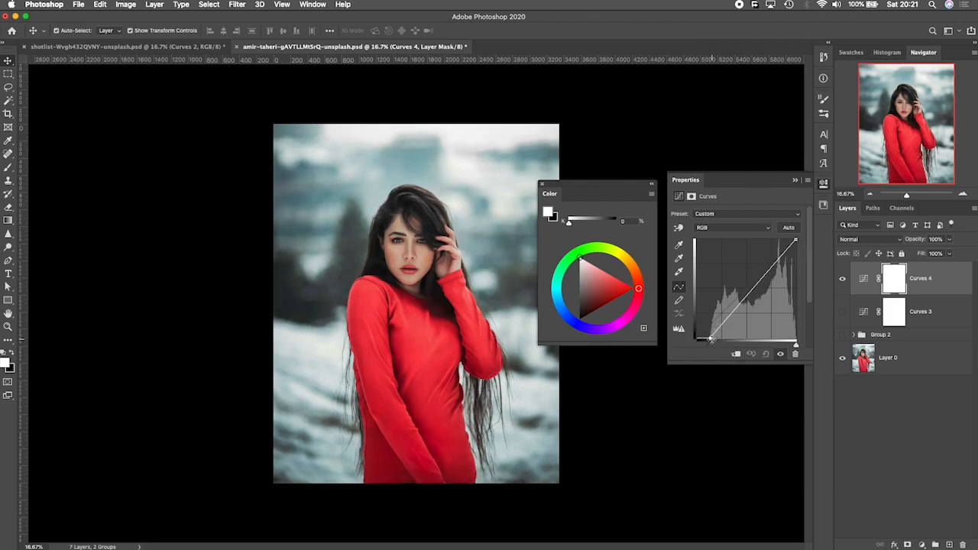
- Toggle the visibility of Curves 4 to compare the portrait before and after, and leave it shown
left_click(843, 282)
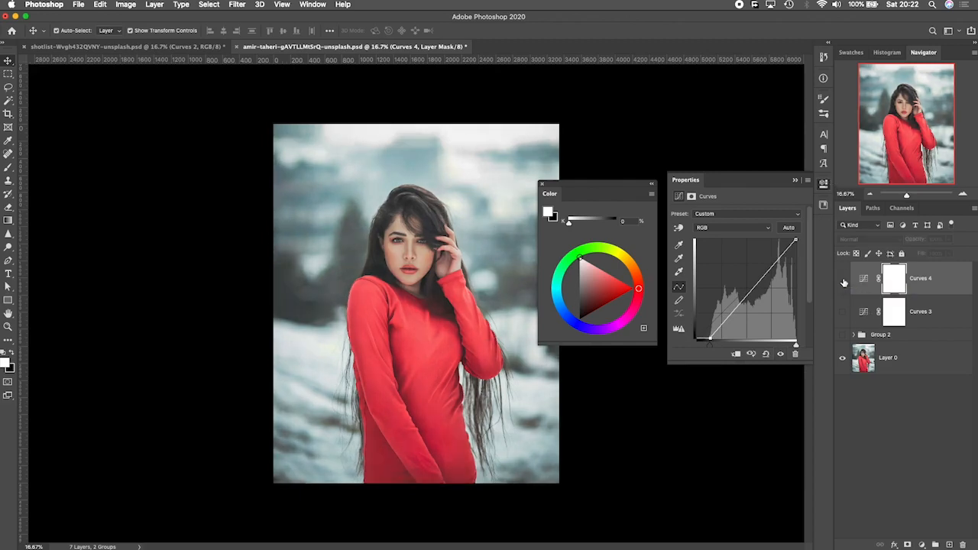
left_click(844, 282)
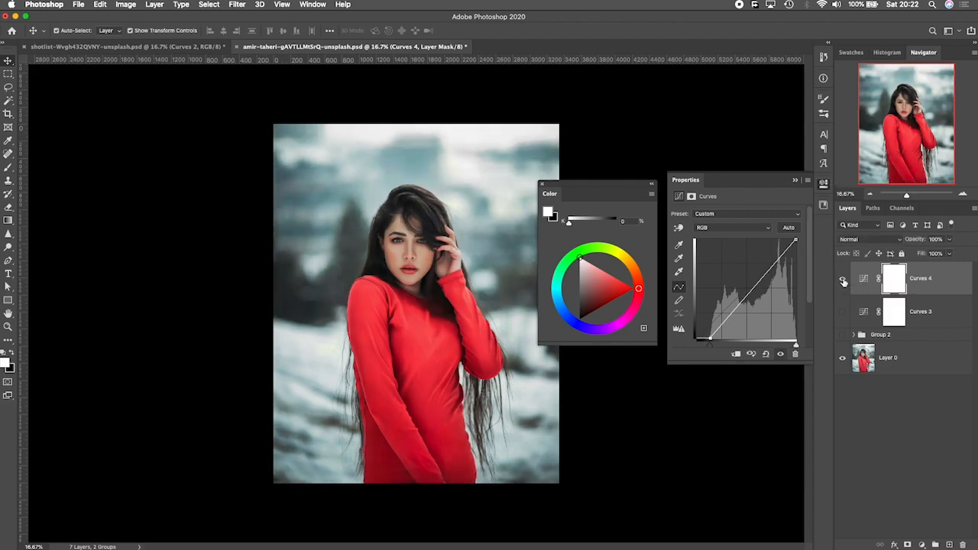
left_click(781, 355)
left_click(780, 355)
left_click(780, 355)
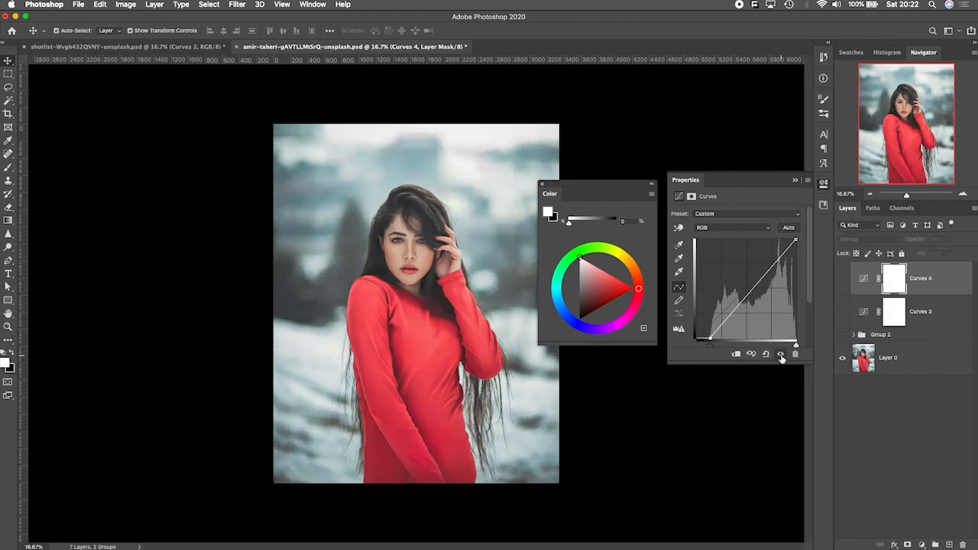
left_click(781, 354)
left_click(781, 354)
left_click(781, 355)
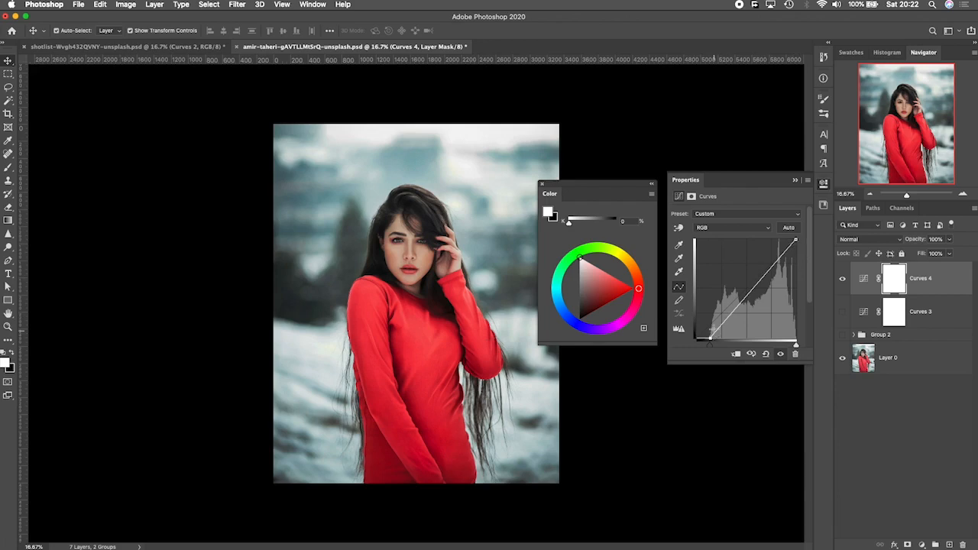
- Try pulling the midpoint of the Red channel curve down on Curves 4 to add cyan
left_click(711, 229)
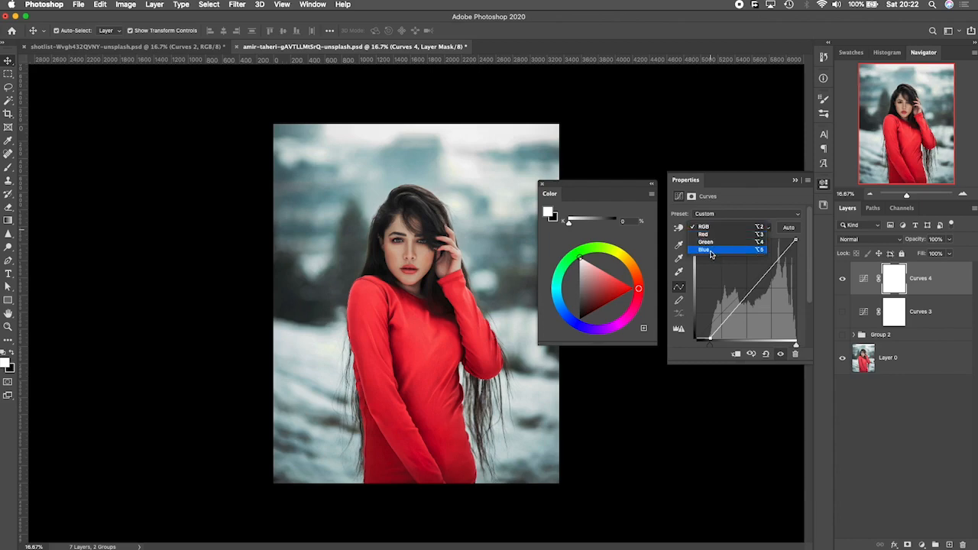
left_click(732, 187)
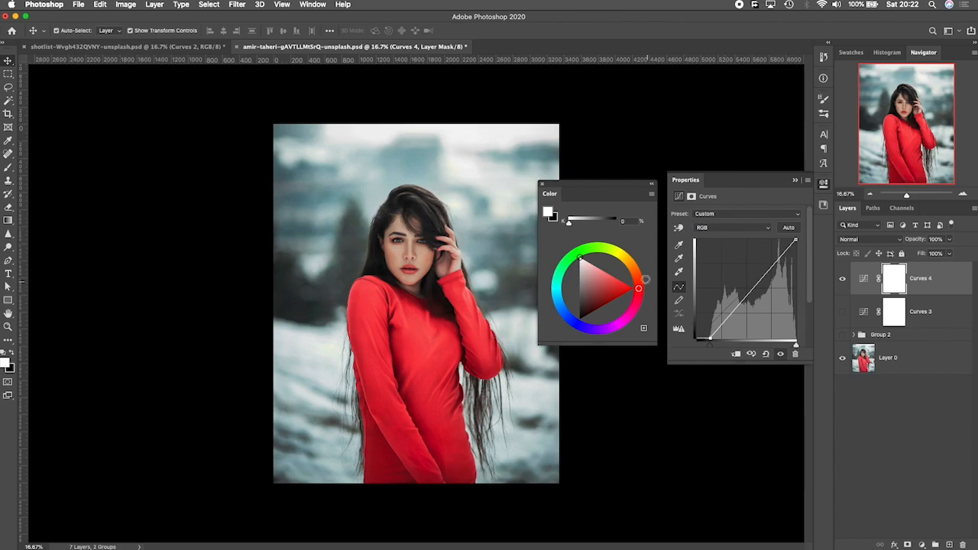
mouse_move(604, 185)
left_mouse_down()
mouse_move(585, 153)
mouse_move(608, 190)
mouse_move(589, 191)
mouse_move(603, 187)
left_mouse_up()
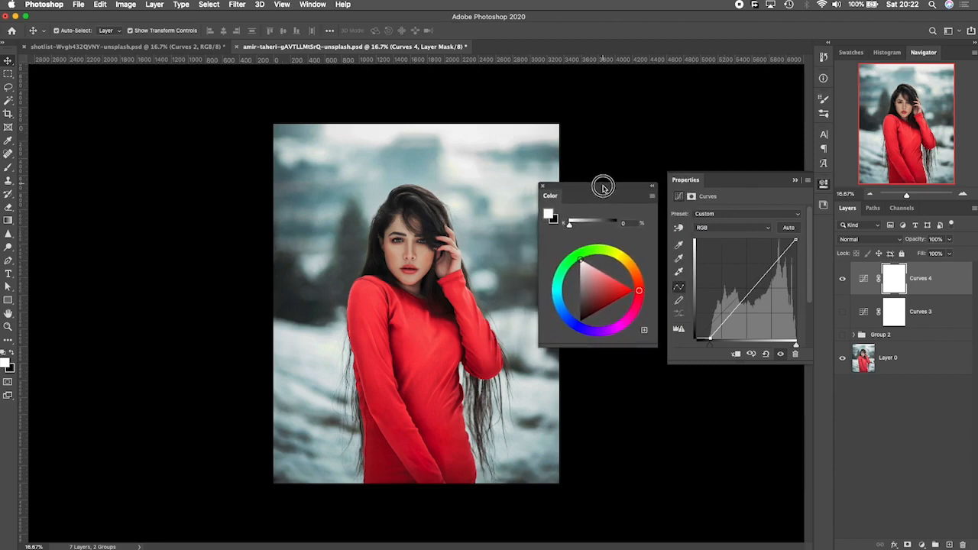
left_click(711, 229)
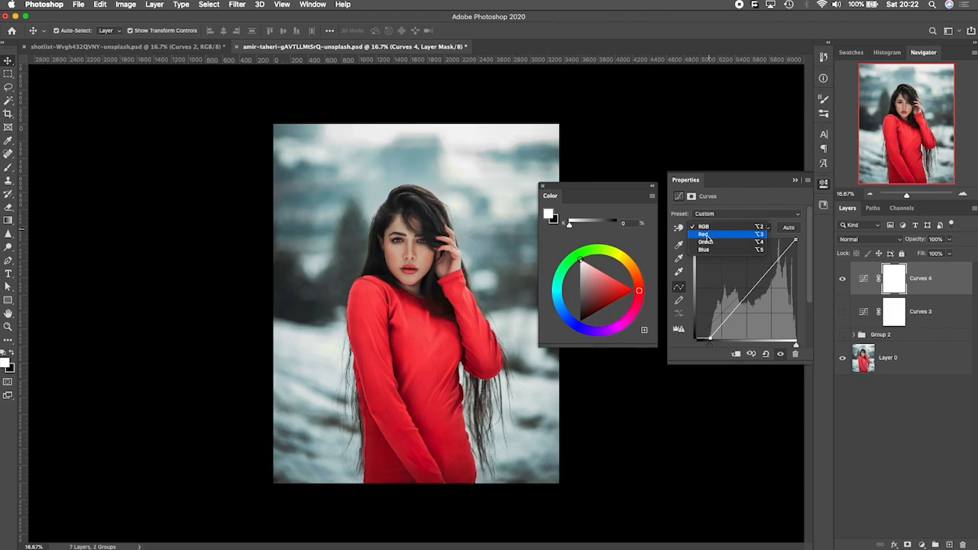
left_click(704, 235)
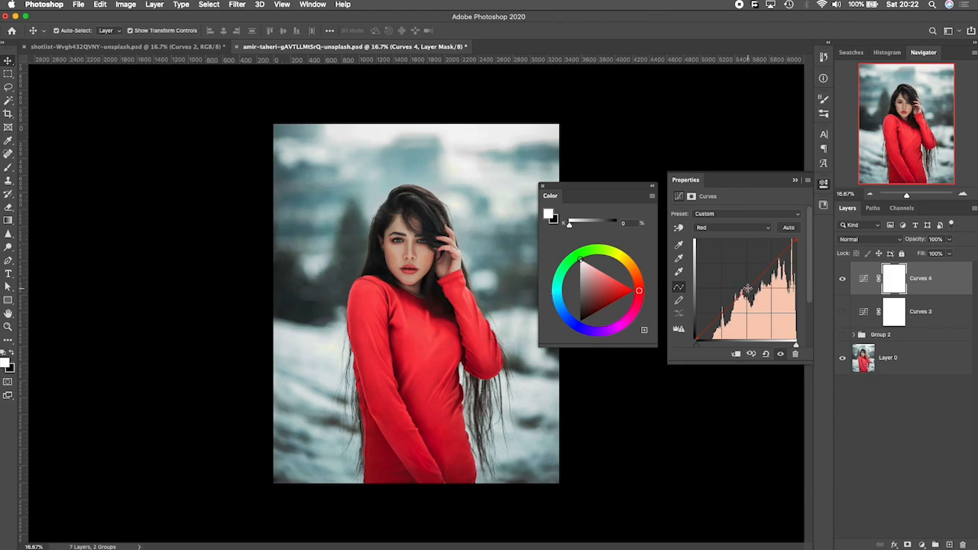
left_click_drag(747, 291, 755, 295)
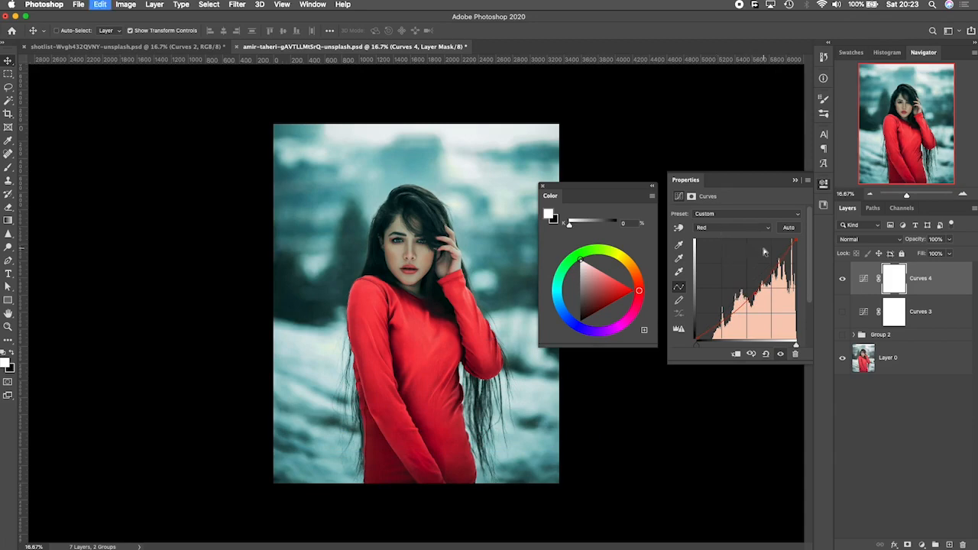
- Try pulling the Green channel curve's midpoint down to add magenta, and undo the change
left_click(722, 227)
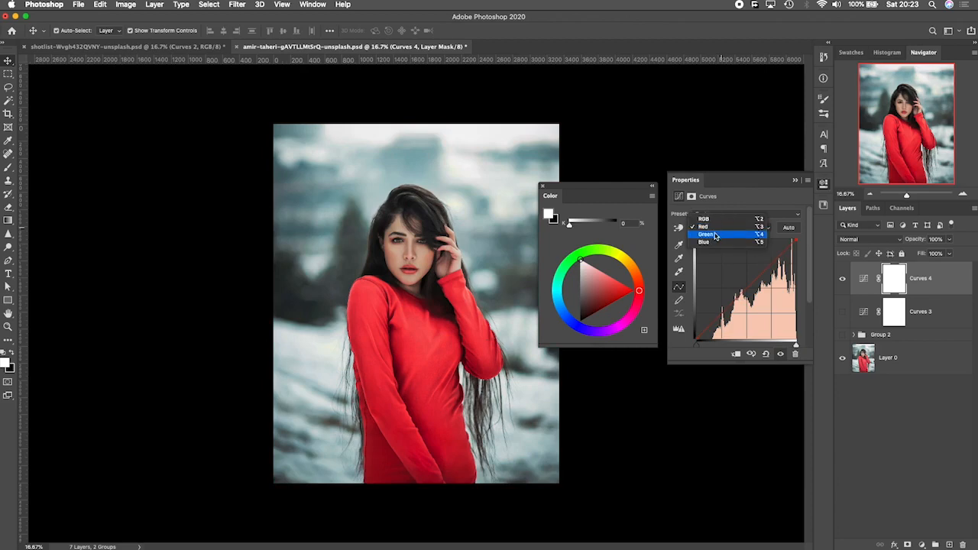
left_click(711, 235)
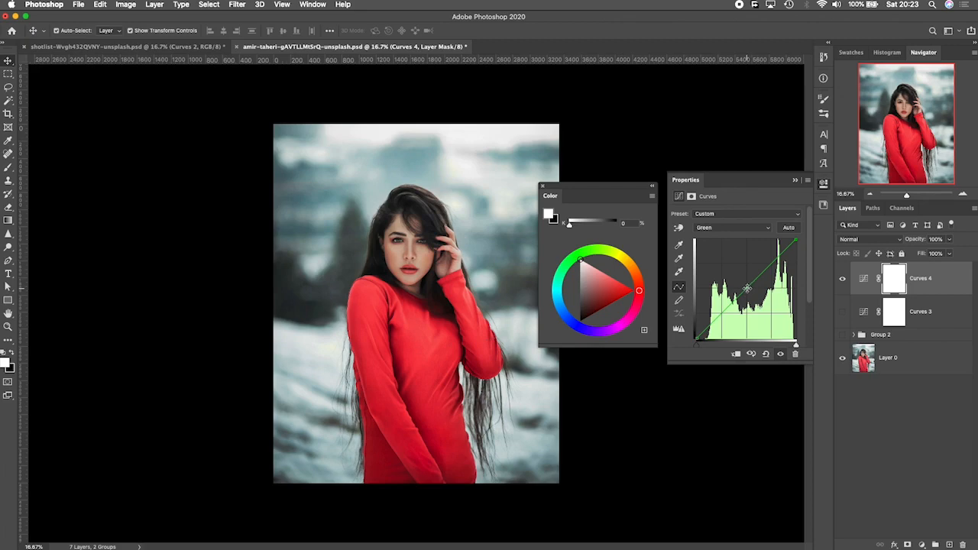
left_click_drag(746, 288, 753, 294)
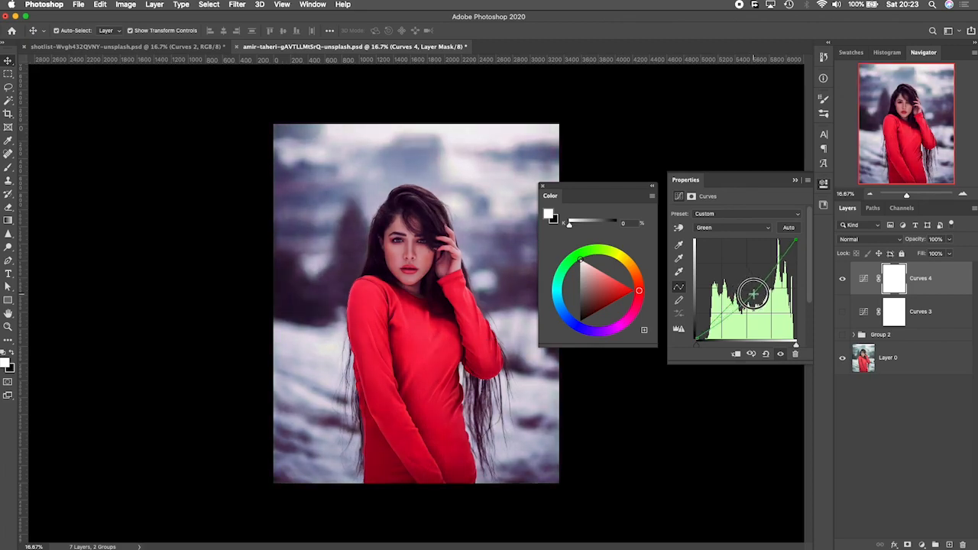
key("super+z")
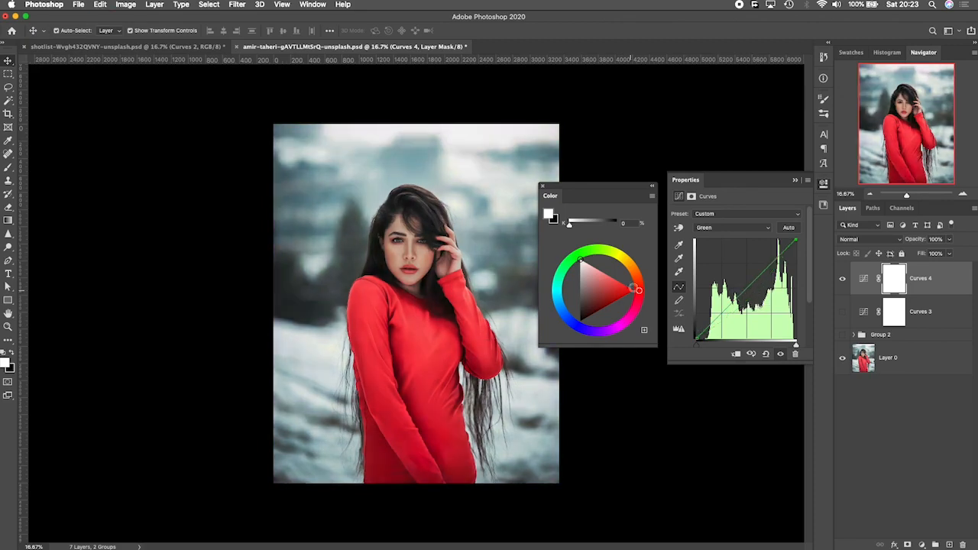
- Try pulling the Blue channel curve's midpoint down to add yellow, and undo the change
left_click(711, 229)
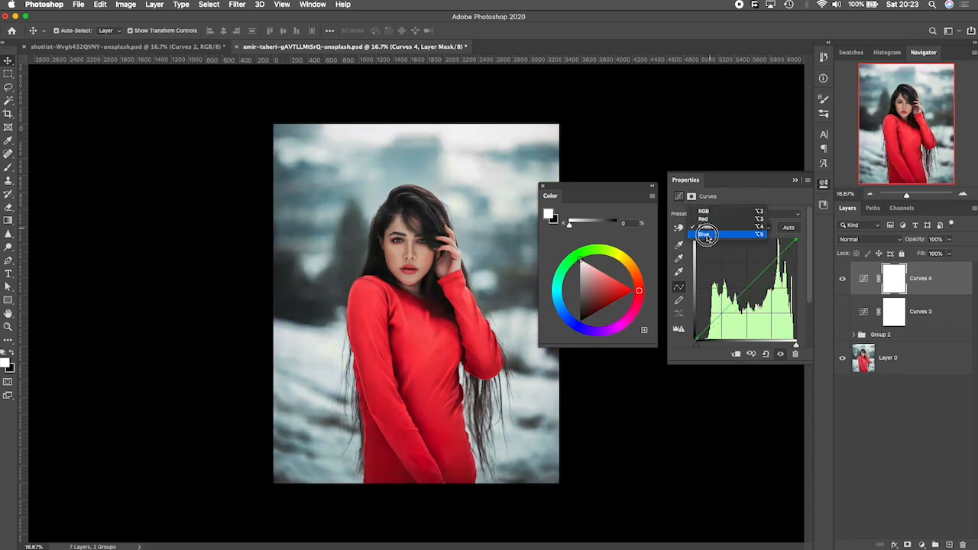
left_click(708, 234)
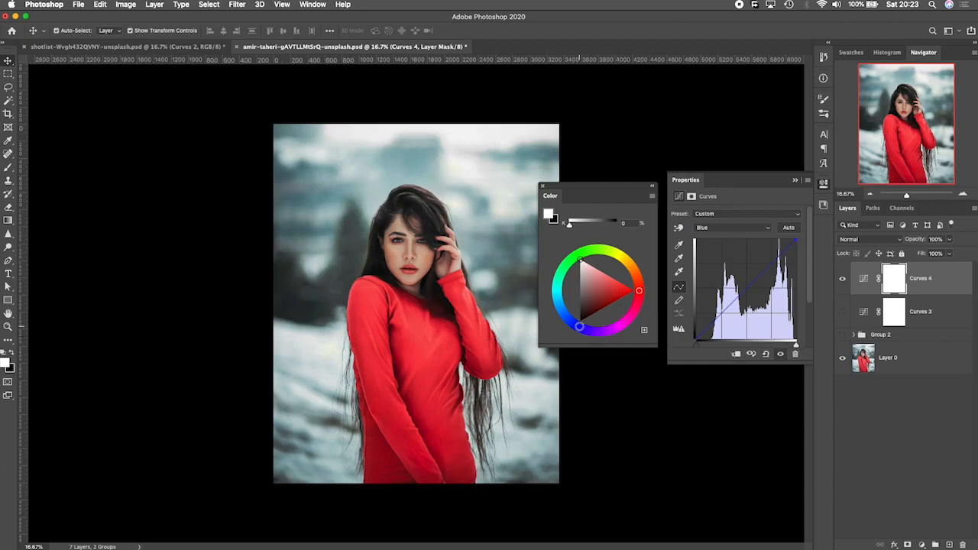
left_click_drag(579, 326, 625, 258)
left_click_drag(749, 288, 756, 298)
key("super+z")
- Lower the midtones of the Red channel curve on Curves 4 to shift the portrait toward cyan
left_click(711, 229)
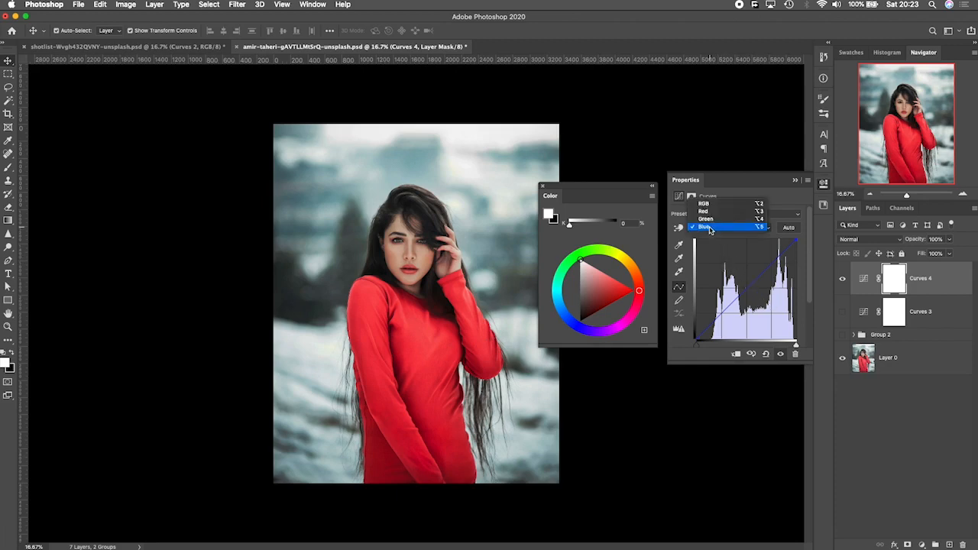
left_click(705, 213)
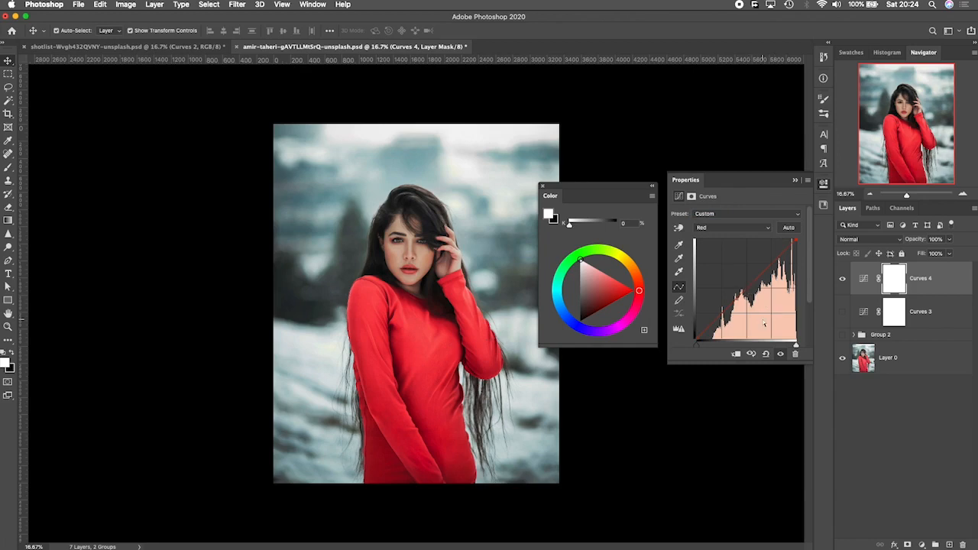
left_click(747, 289)
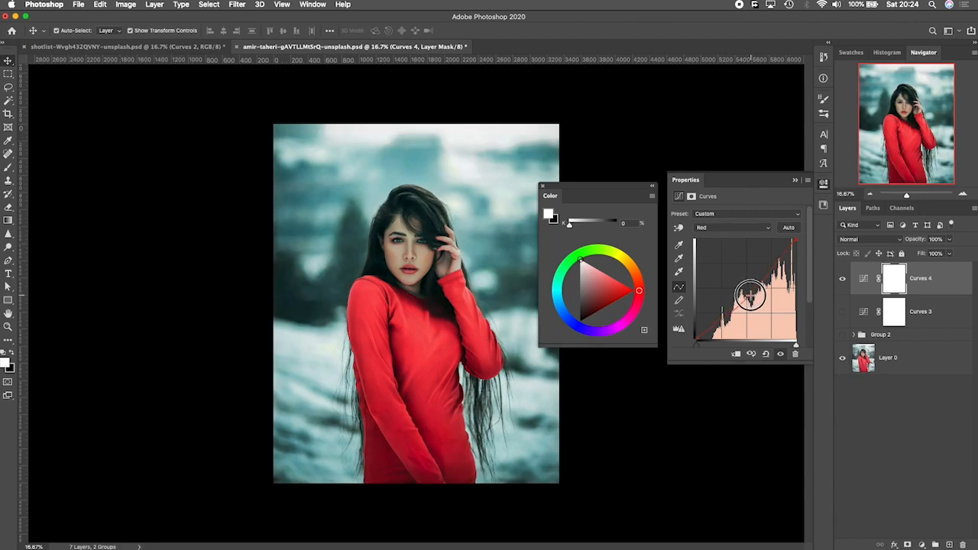
- Lower the midtones of the Green channel curve slightly, and pull the Blue channel curve's midpoint down a little
left_click(722, 228)
left_click(715, 237)
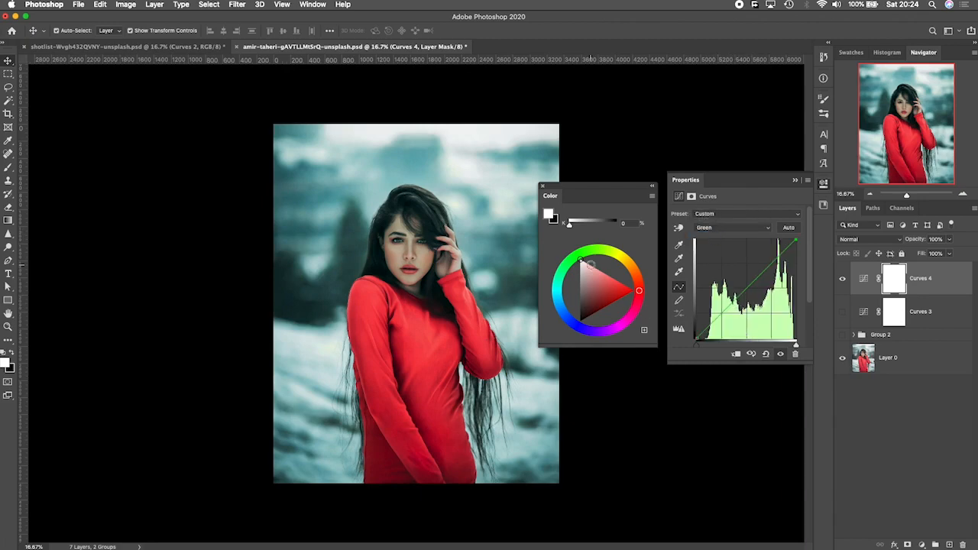
left_click(746, 289)
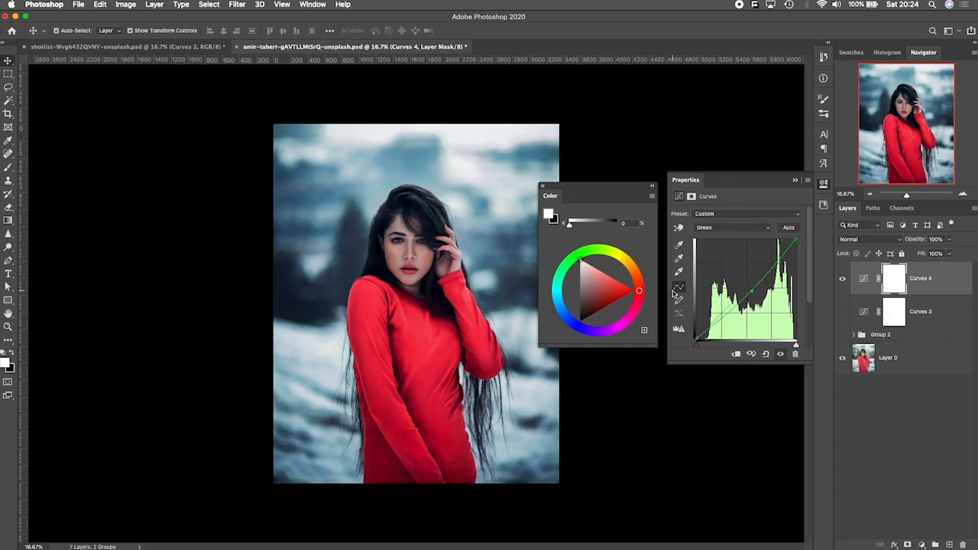
left_click(707, 228)
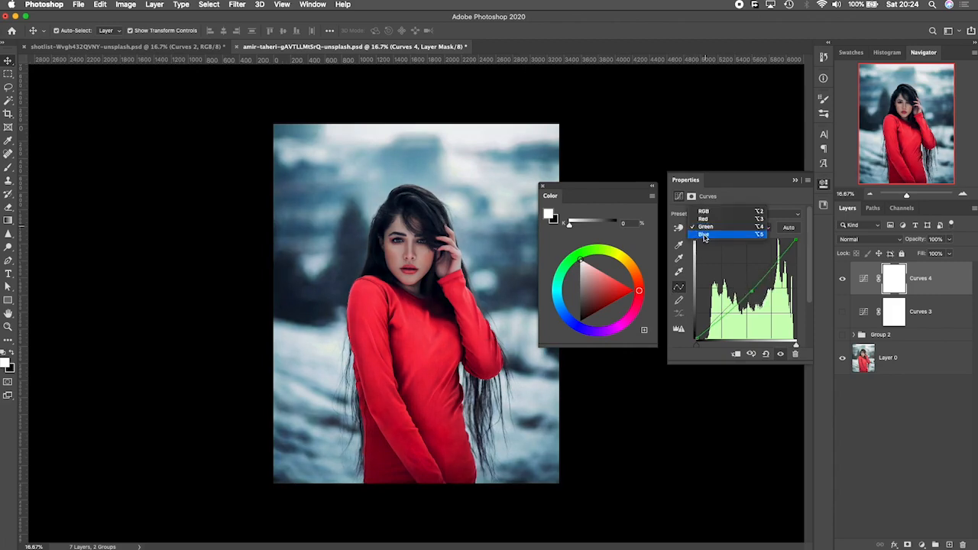
left_click(704, 234)
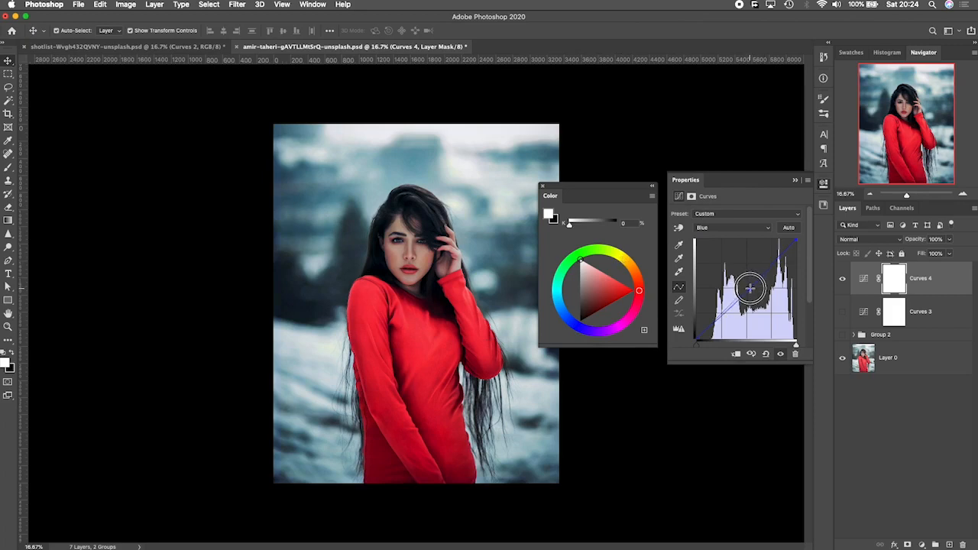
- Compare the portrait with and without Curves 4, leave it shown, and put away the Color and Properties panels
left_click(781, 355)
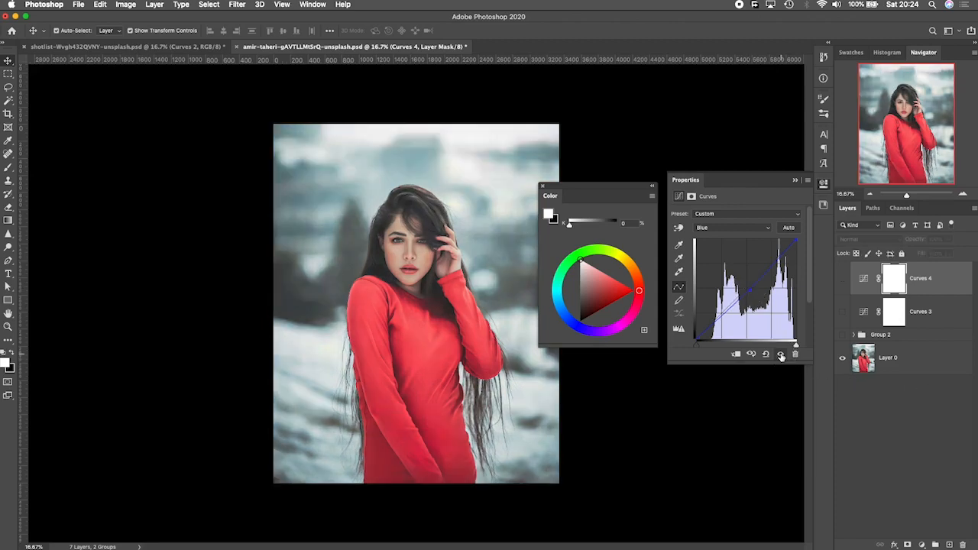
left_click(781, 356)
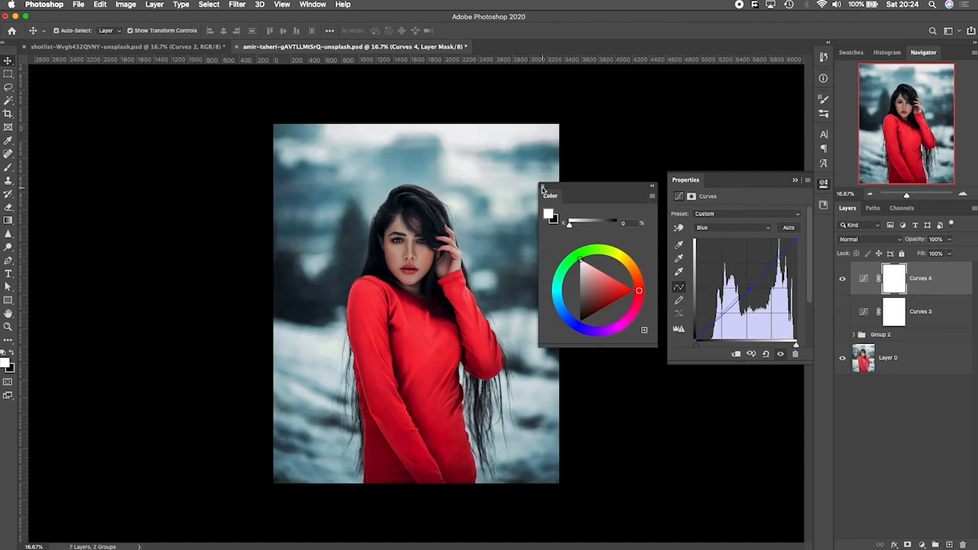
left_click(543, 187)
left_click(823, 184)
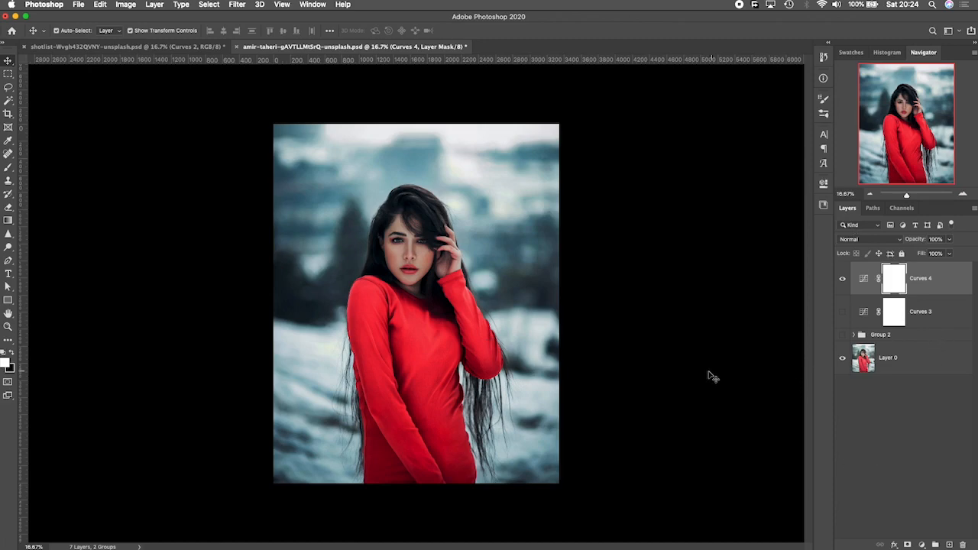
- Add an empty layer above Curves 4 and ready the Brush tool with dark gray #303030 as the foreground color
left_click(950, 545)
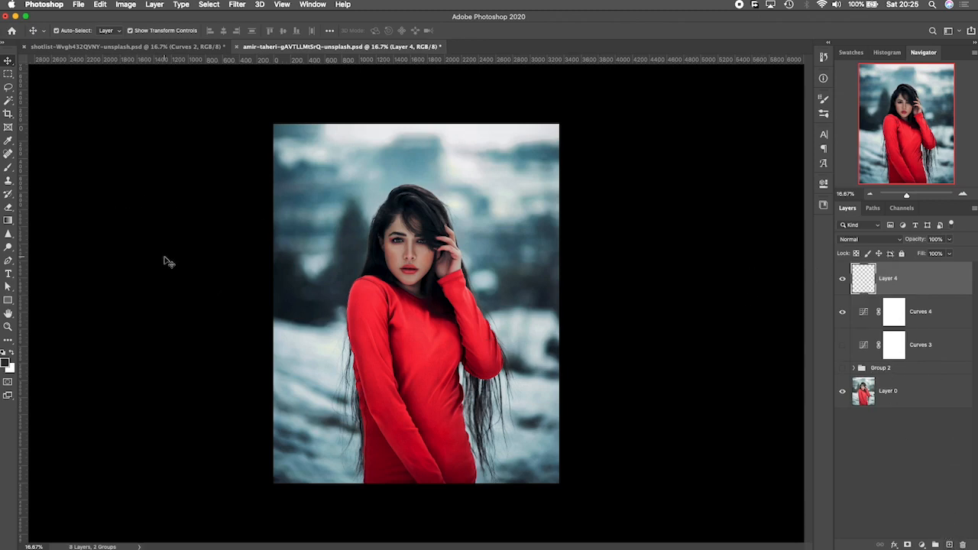
key("b")
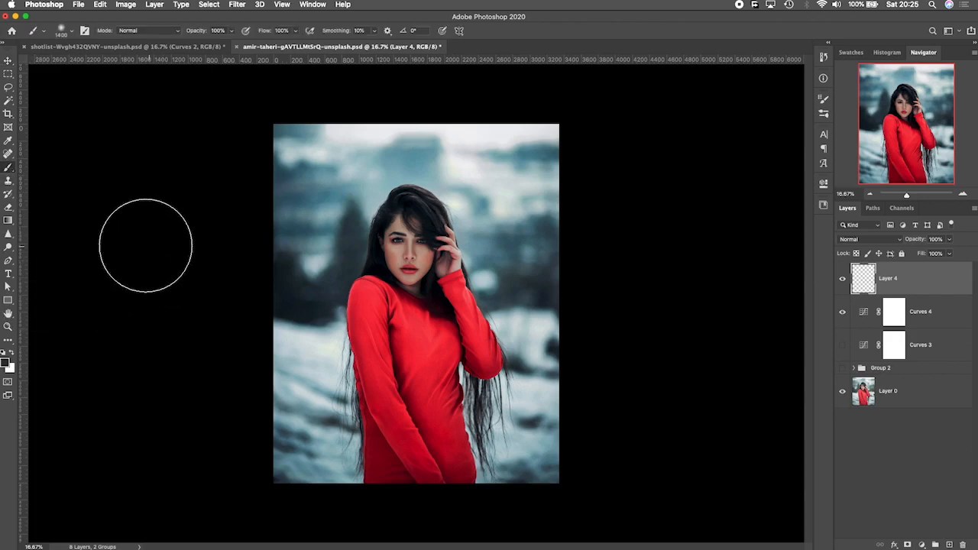
left_click(5, 364)
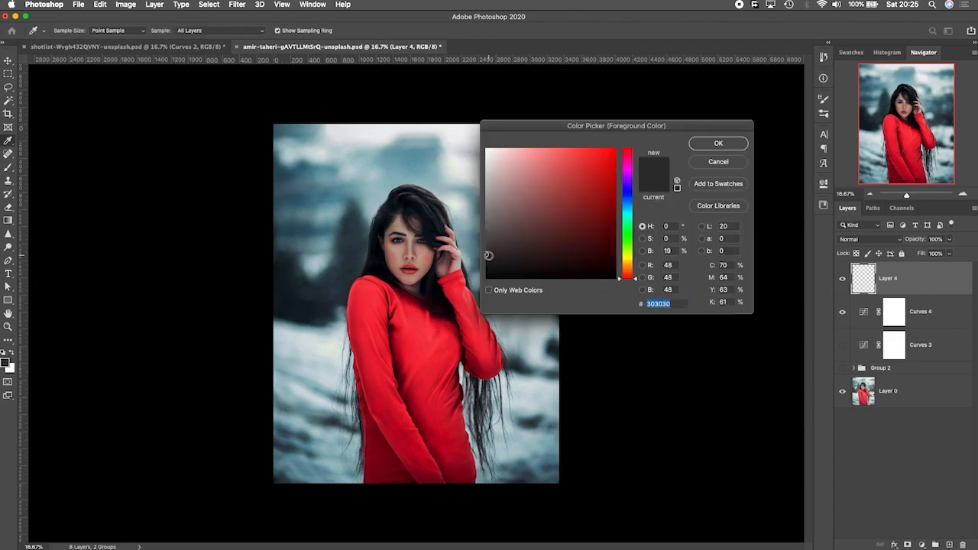
left_click(719, 140)
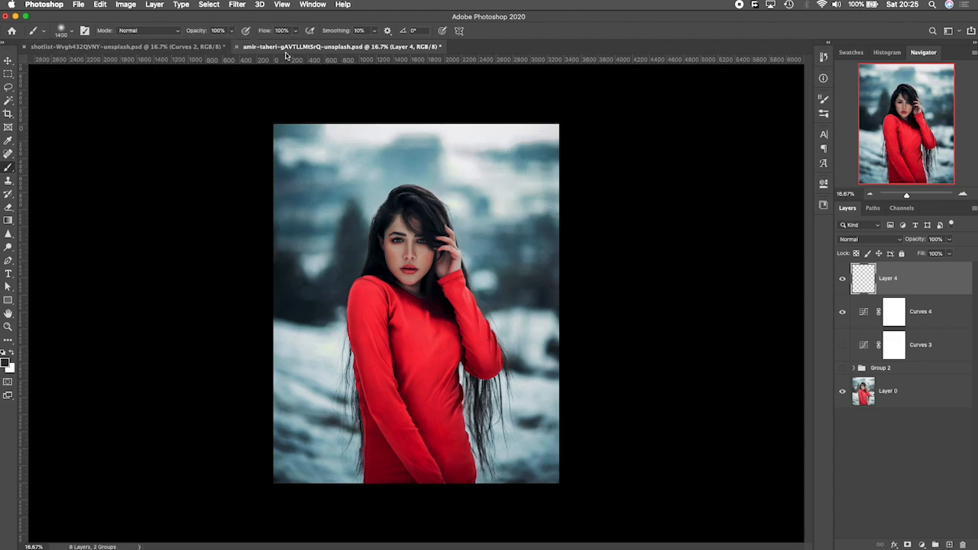
- Lower the brush opacity to 80% and paint dark gray around the portrait's edges on Layer 4, keeping the subject clear
left_click(232, 33)
left_click_drag(231, 44, 222, 43)
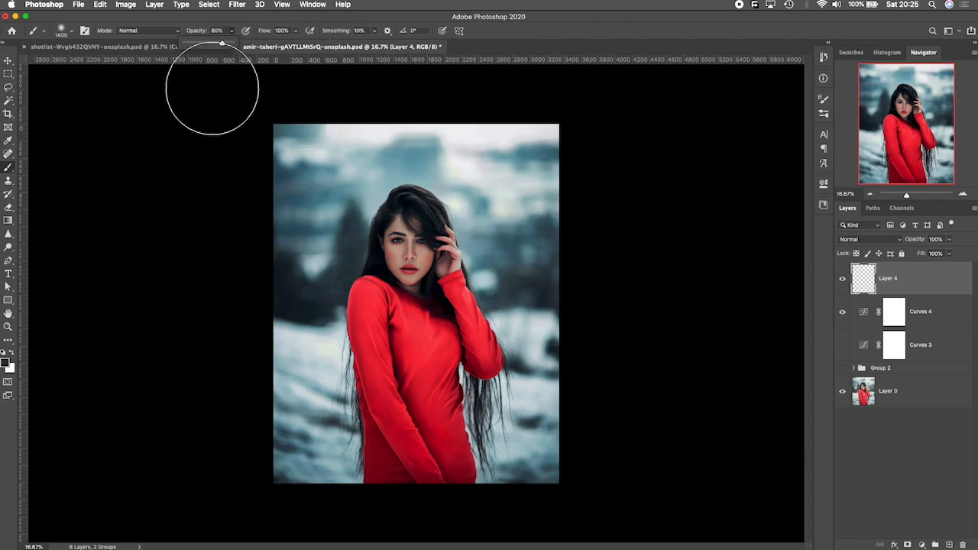
left_click(515, 39)
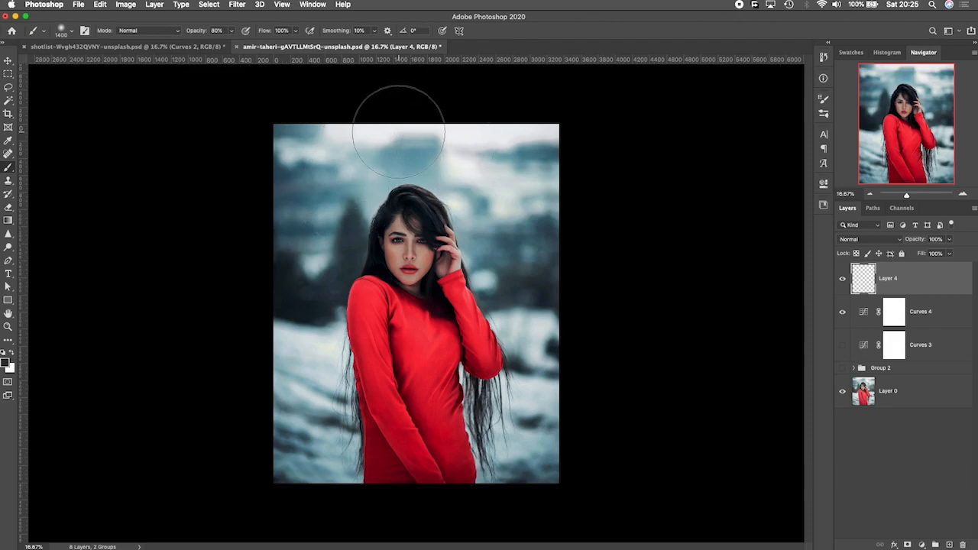
mouse_move(400, 105)
left_mouse_down()
mouse_move(335, 152)
mouse_move(312, 195)
mouse_move(292, 242)
mouse_move(289, 355)
mouse_move(329, 414)
mouse_move(426, 464)
mouse_move(529, 475)
mouse_move(586, 452)
mouse_move(583, 433)
mouse_move(523, 363)
mouse_move(407, 252)
mouse_move(306, 193)
mouse_move(325, 176)
mouse_move(392, 160)
mouse_move(487, 158)
mouse_move(530, 174)
mouse_move(562, 224)
mouse_move(532, 207)
mouse_move(558, 316)
mouse_move(554, 395)
mouse_move(502, 491)
mouse_move(541, 337)
mouse_move(504, 218)
mouse_move(441, 140)
mouse_move(373, 139)
mouse_move(312, 165)
mouse_move(308, 264)
mouse_move(408, 345)
mouse_move(505, 356)
mouse_move(445, 318)
mouse_move(426, 250)
mouse_move(279, 155)
left_mouse_up()
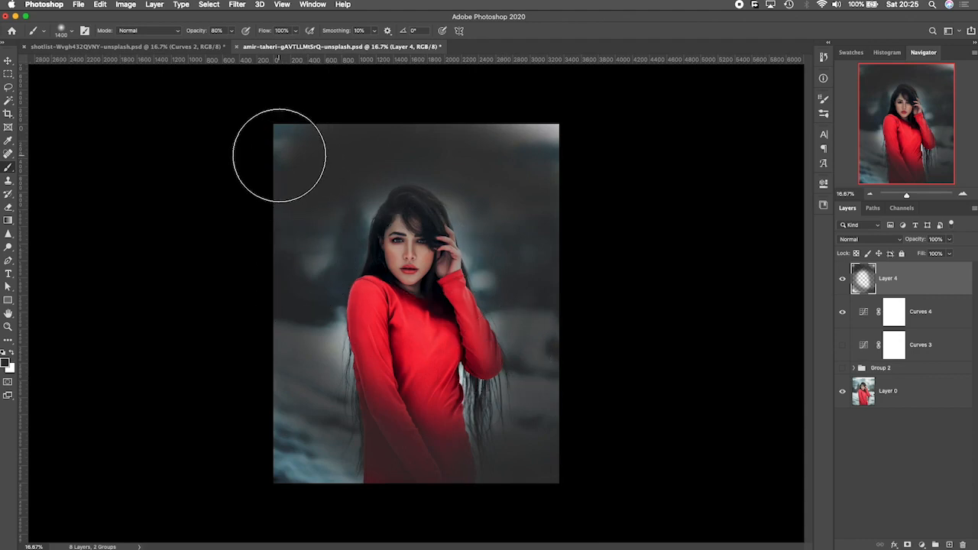
- Raise the brush opacity to 100% and paint over the remaining edges and corners of the portrait to complete the dark frame
left_click(231, 31)
left_click_drag(231, 43, 300, 47)
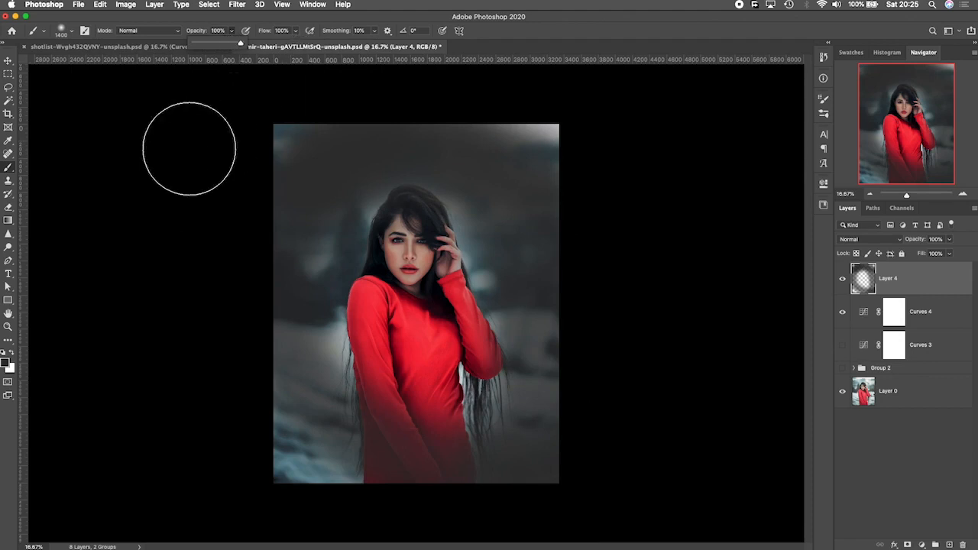
left_click(257, 111)
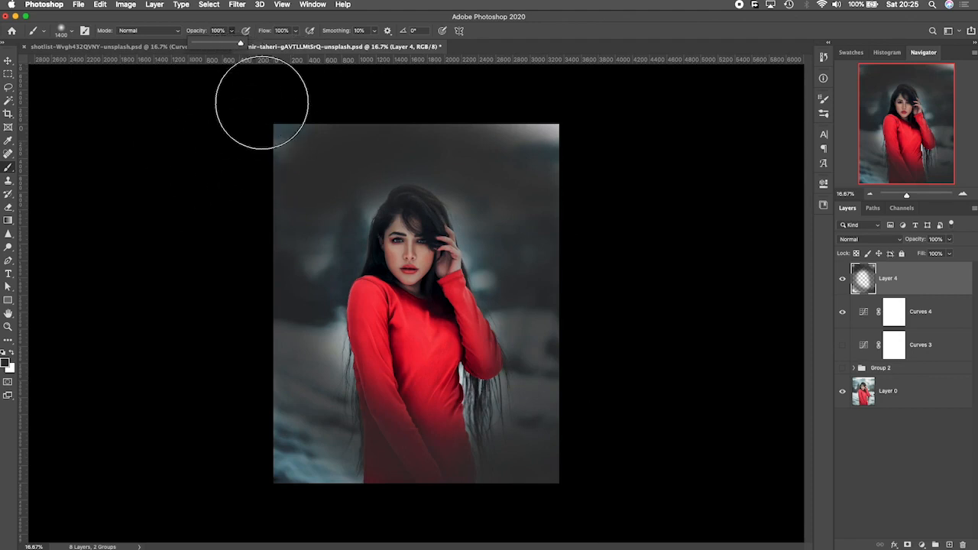
mouse_move(341, 112)
left_mouse_down()
mouse_move(223, 229)
mouse_move(225, 247)
mouse_move(356, 143)
mouse_move(446, 112)
mouse_move(585, 162)
mouse_move(633, 224)
mouse_move(502, 131)
mouse_move(602, 276)
mouse_move(546, 519)
mouse_move(602, 420)
mouse_move(504, 506)
mouse_move(389, 509)
mouse_move(296, 482)
mouse_move(352, 508)
mouse_move(220, 347)
mouse_move(326, 498)
mouse_move(293, 469)
mouse_move(226, 301)
mouse_move(271, 407)
mouse_move(248, 260)
mouse_move(333, 480)
mouse_move(542, 501)
mouse_move(611, 470)
left_mouse_up()
mouse_move(527, 148)
left_mouse_down()
mouse_move(446, 111)
mouse_move(243, 258)
left_mouse_up()
mouse_move(283, 207)
left_mouse_down()
mouse_move(264, 265)
mouse_move(315, 146)
mouse_move(549, 117)
mouse_move(636, 209)
mouse_move(622, 324)
mouse_move(594, 377)
mouse_move(617, 390)
left_mouse_up()
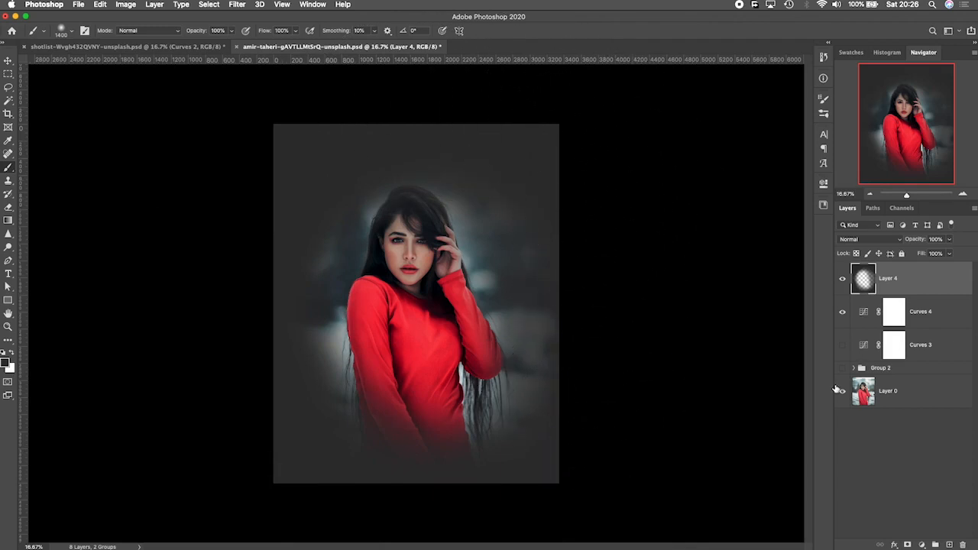
- Set Layer 4's blend mode to Soft Light and compare the portrait with and without the vignette, leaving it shown
left_click(868, 241)
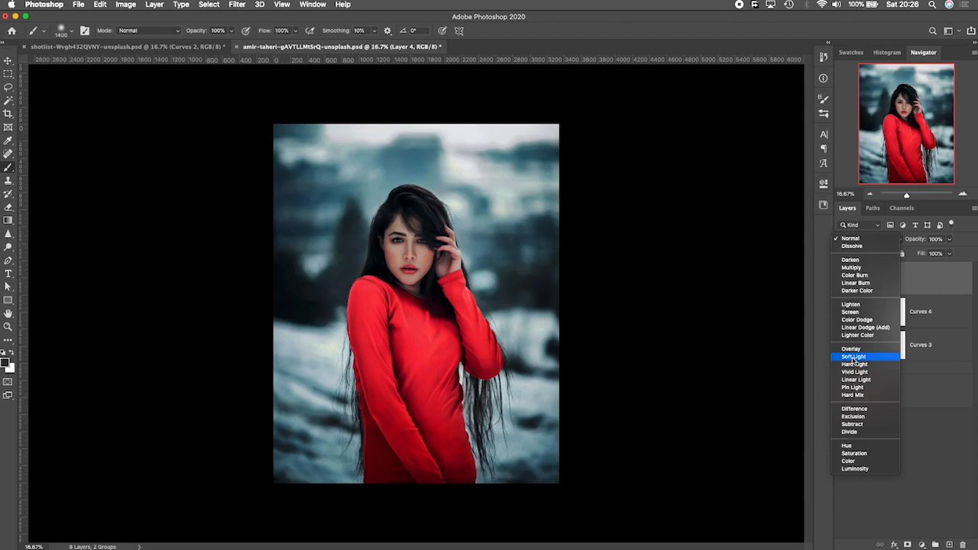
left_click(854, 357)
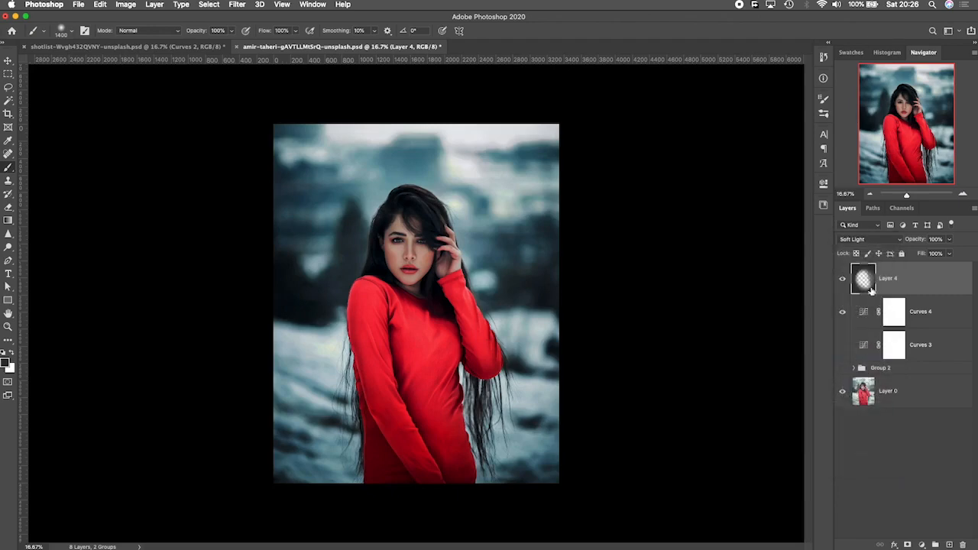
left_click(843, 279)
left_click(843, 280)
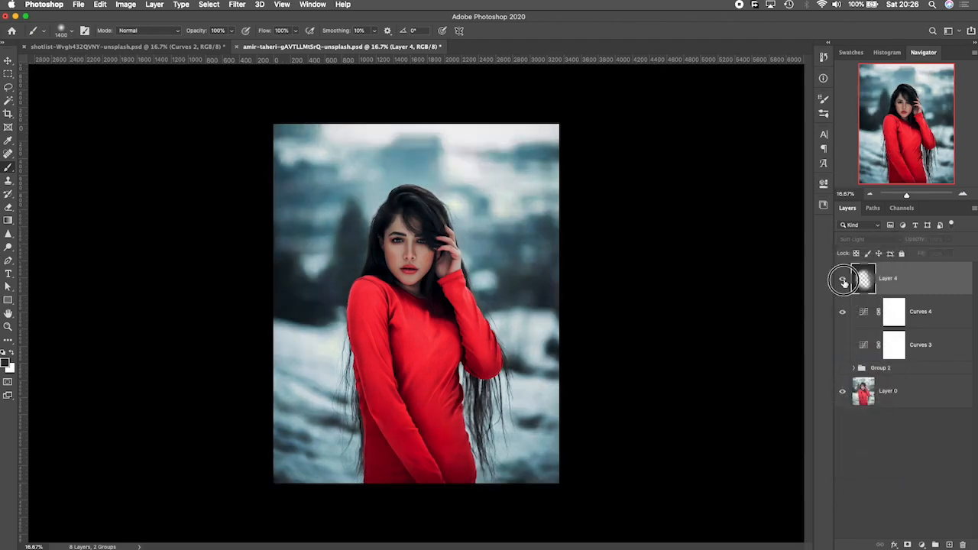
left_click(843, 280)
left_click(843, 280)
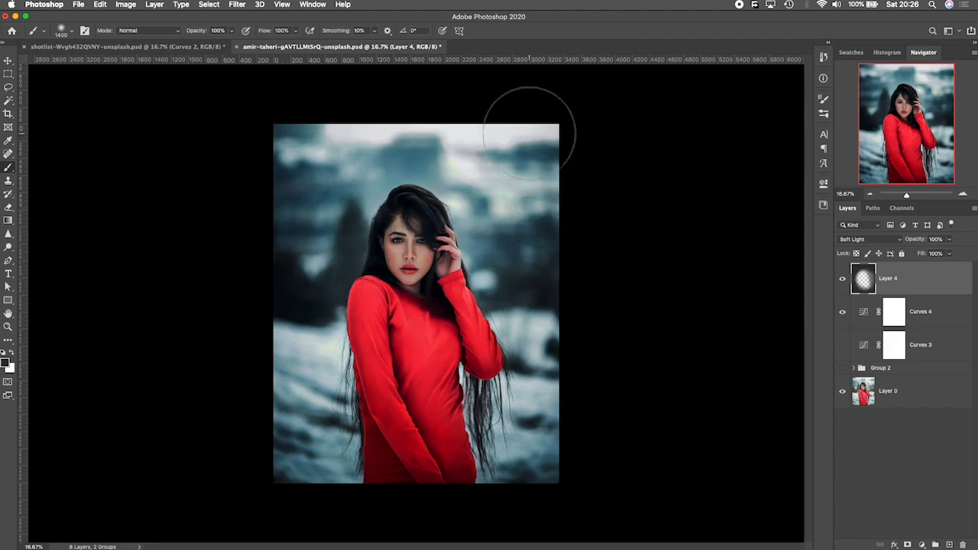
left_click(843, 280)
left_click(843, 280)
left_click(843, 281)
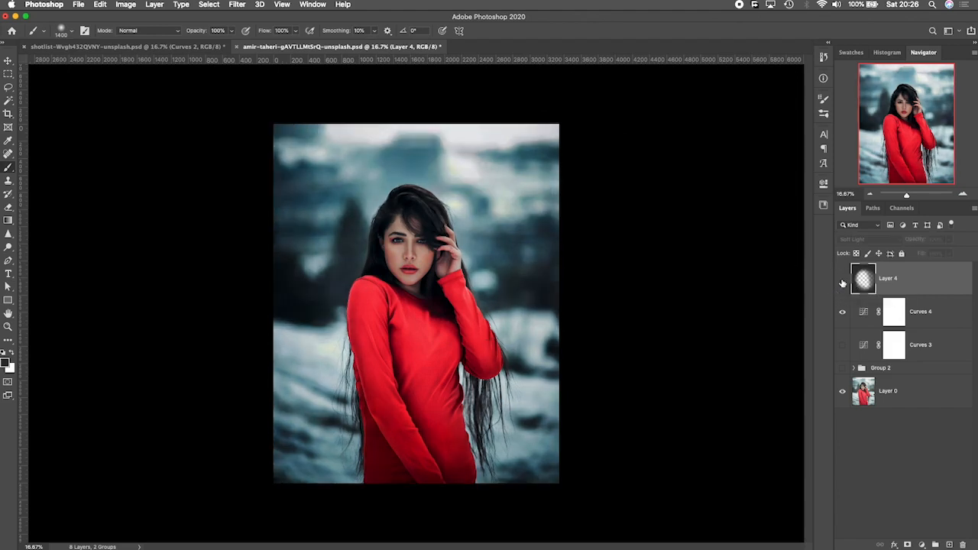
left_click(843, 281)
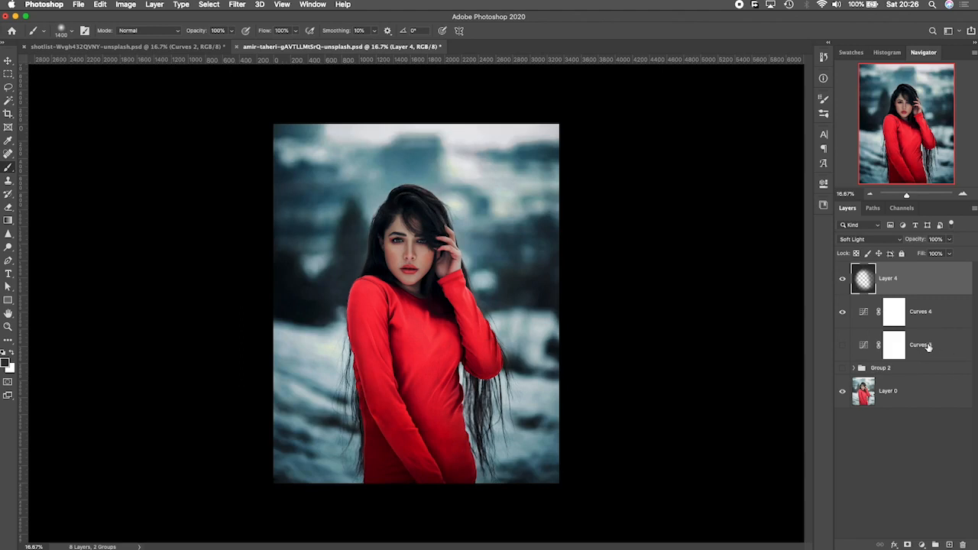
- Show Curves 3, hide it with Curves 4 and Layer 4 to compare, and reveal the three layers again one by one from Curves 3 upward
left_click(844, 346)
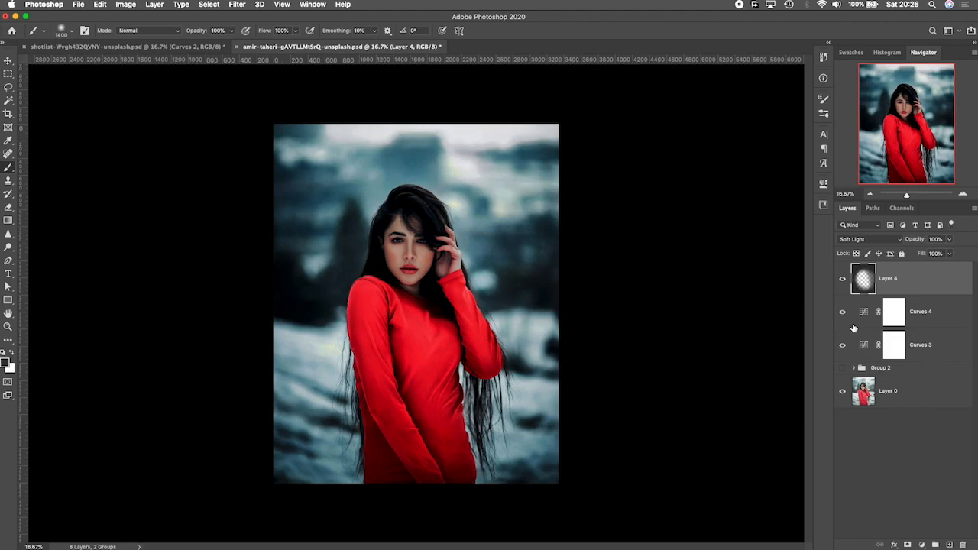
left_click_drag(843, 279, 861, 360)
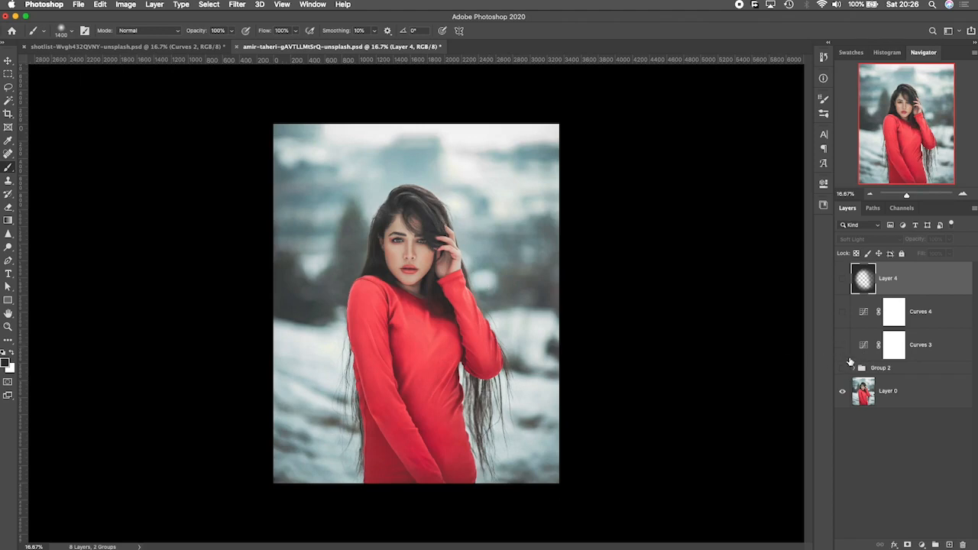
left_click(842, 345)
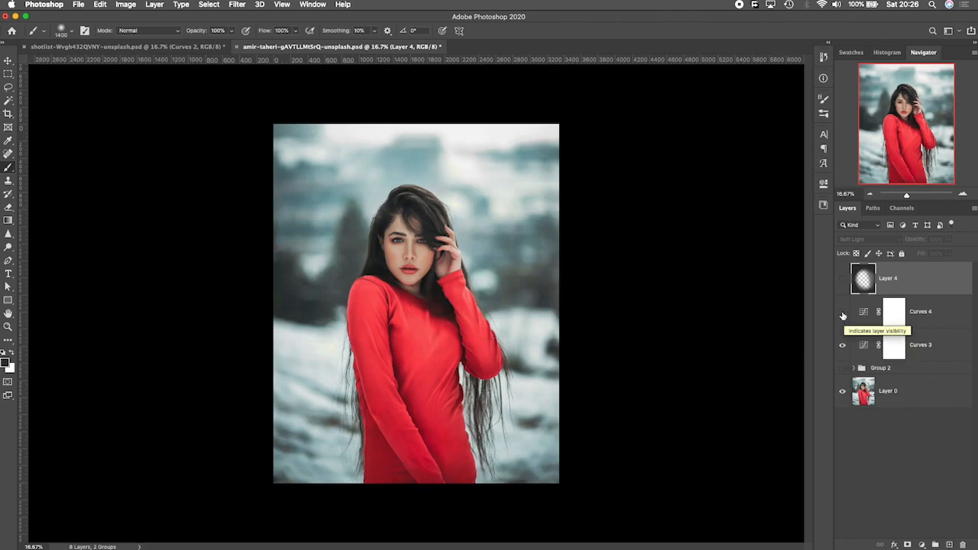
left_click(843, 313)
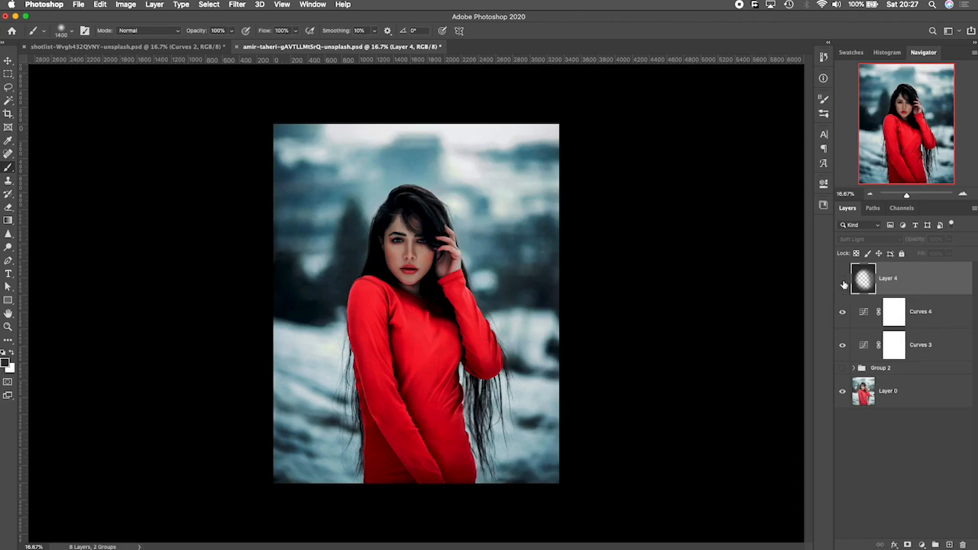
left_click(843, 280)
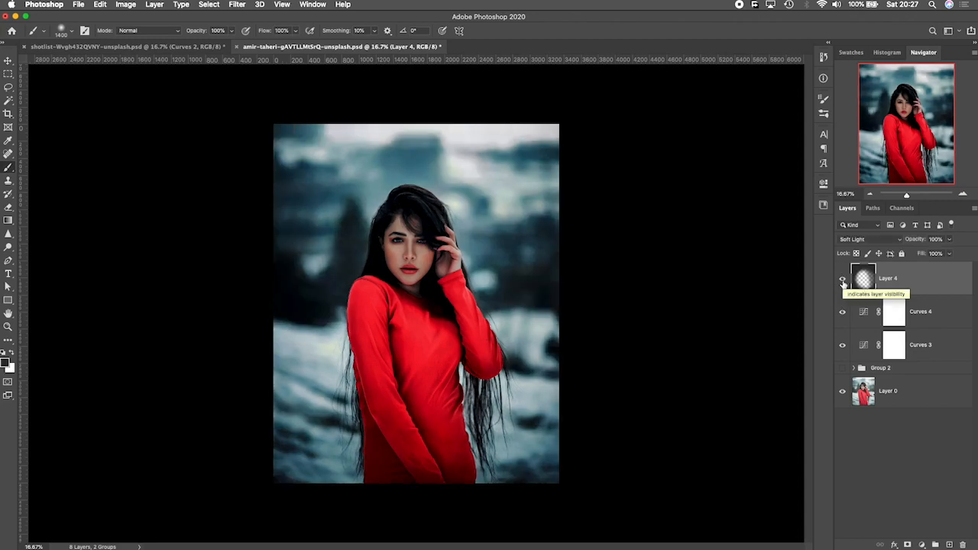